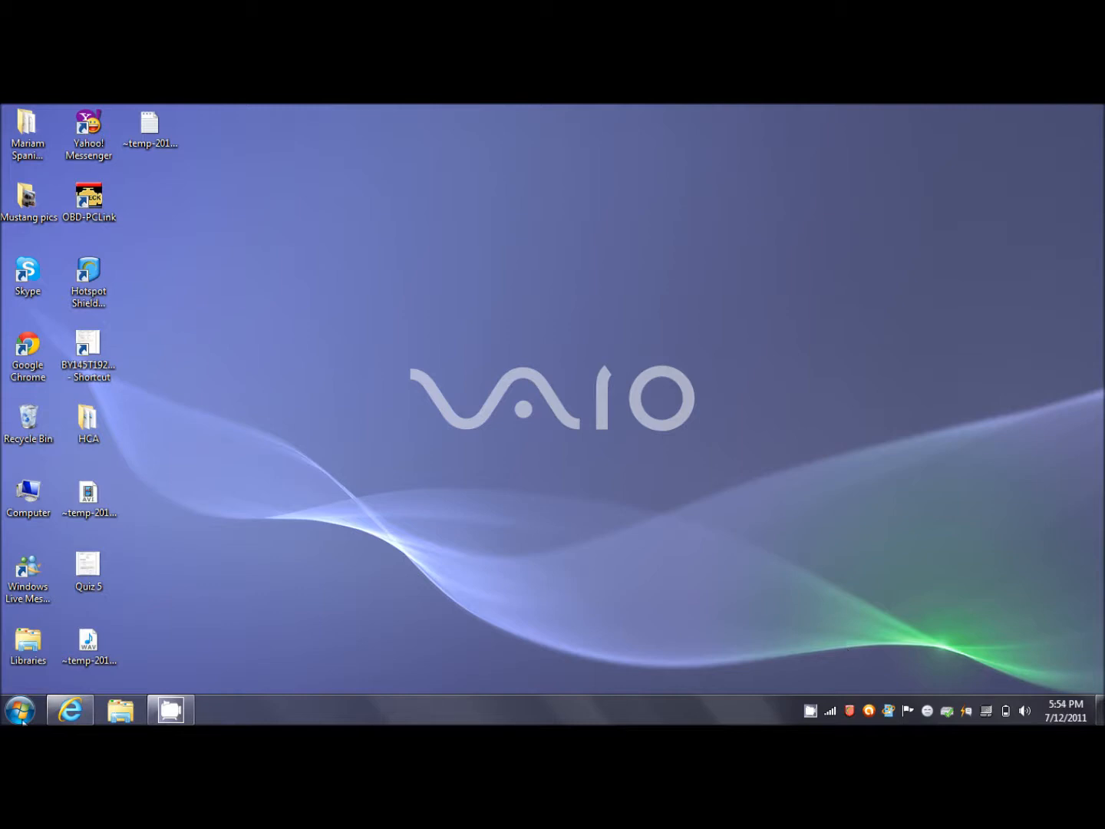
# - Switch to the QuickBooks Online window in Internet Explorer and open a blank journal entry form from Banking
pyautogui.moveTo(70, 709)
pyautogui.click(102, 575)
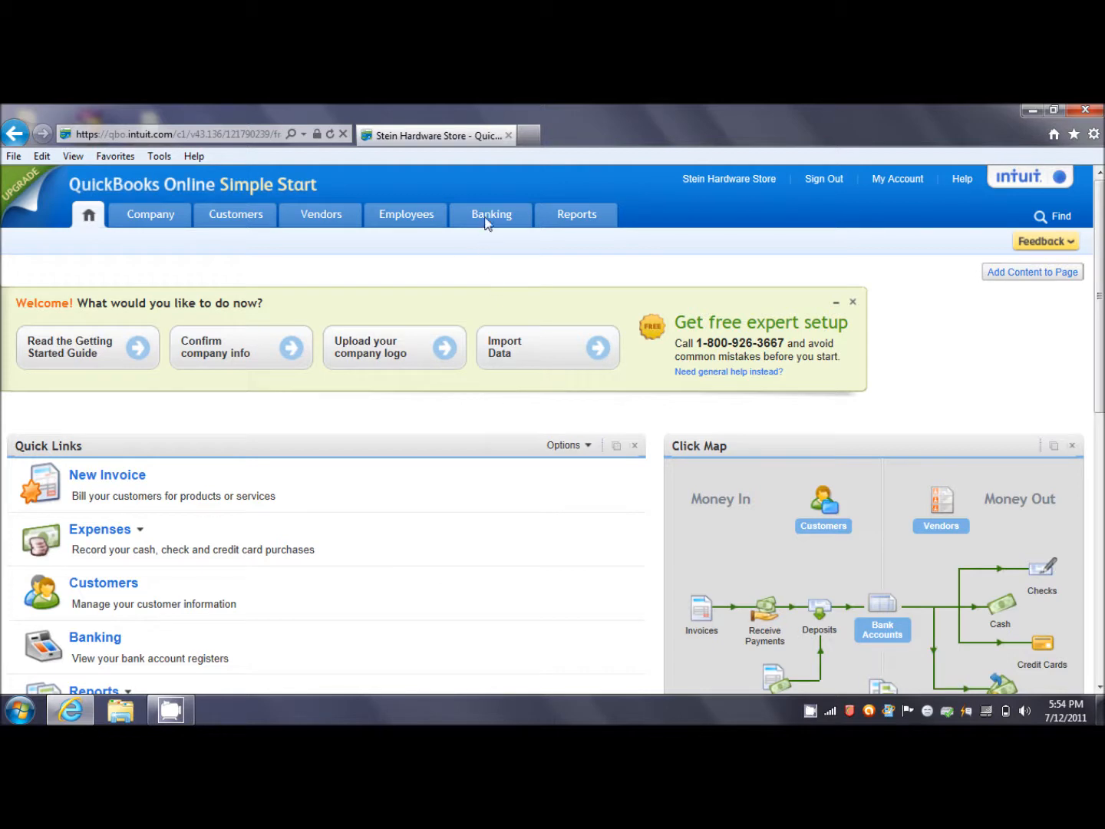
pyautogui.moveTo(484, 221)
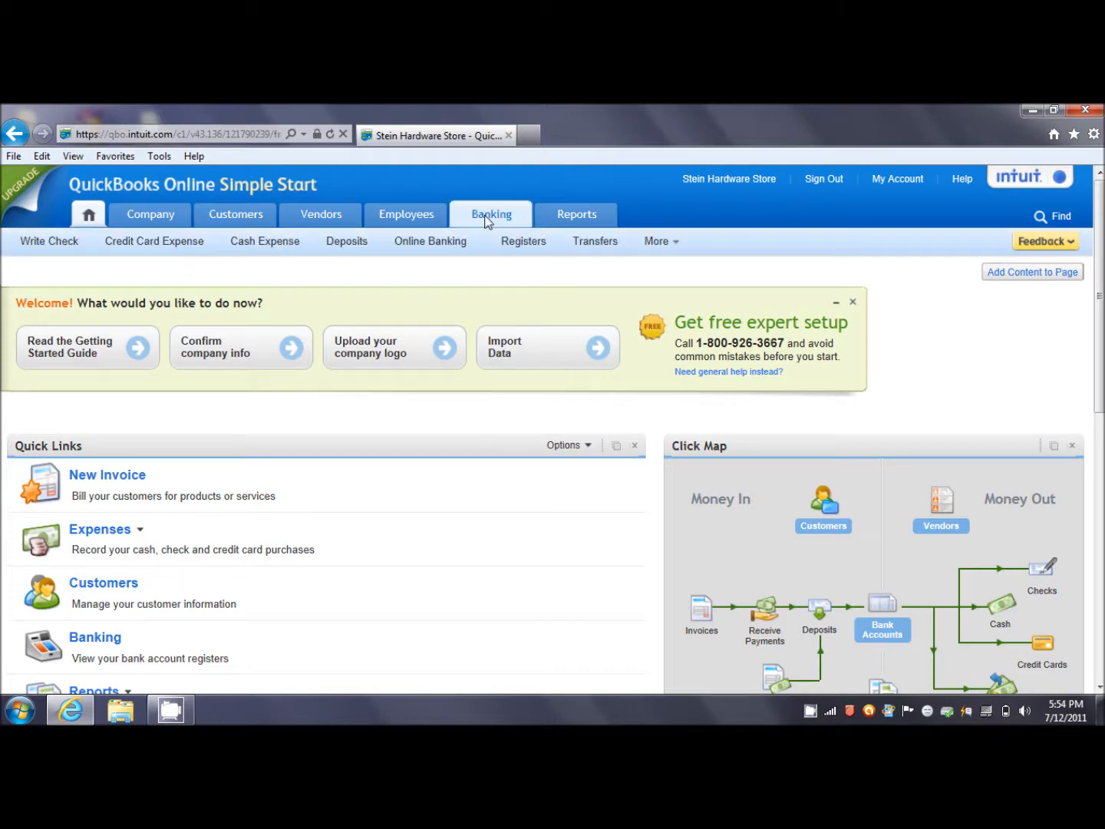
pyautogui.moveTo(657, 241)
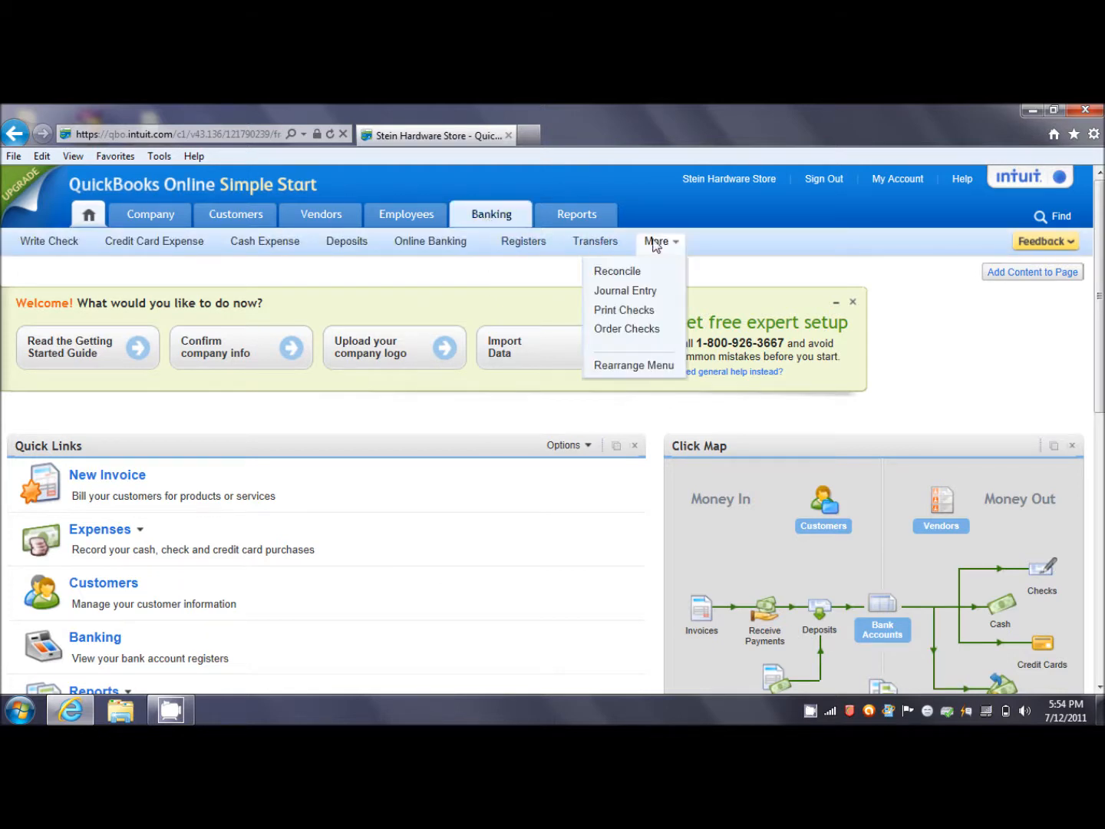
pyautogui.click(653, 294)
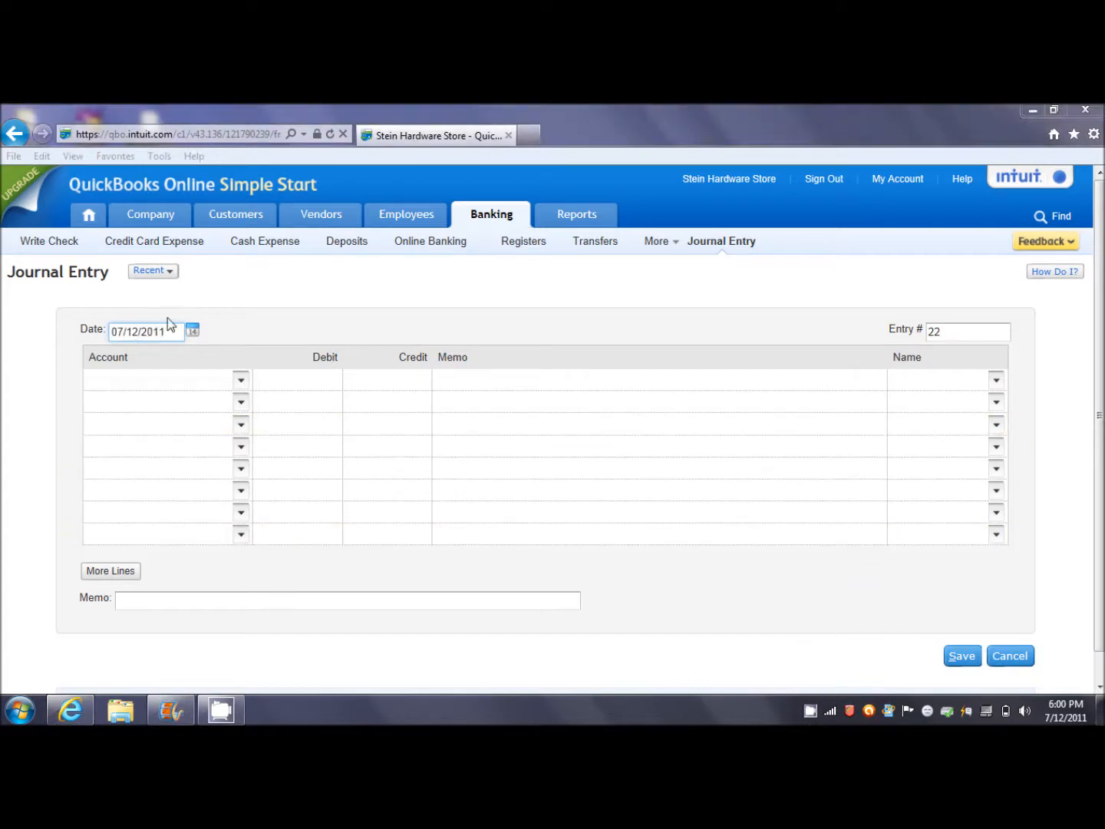
# - List all recent journal entries and open journal entry 1, dated 05/01/2011, to review the merchandise purchase on account
pyautogui.click(163, 271)
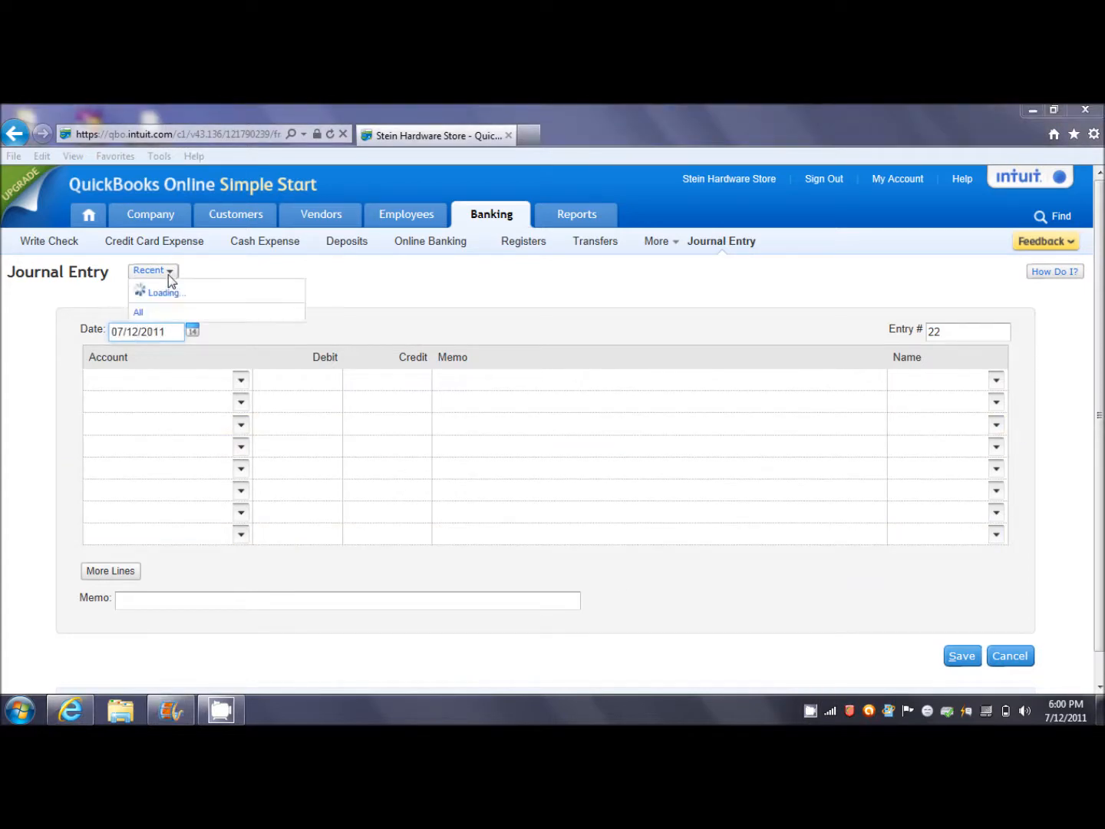
pyautogui.click(162, 386)
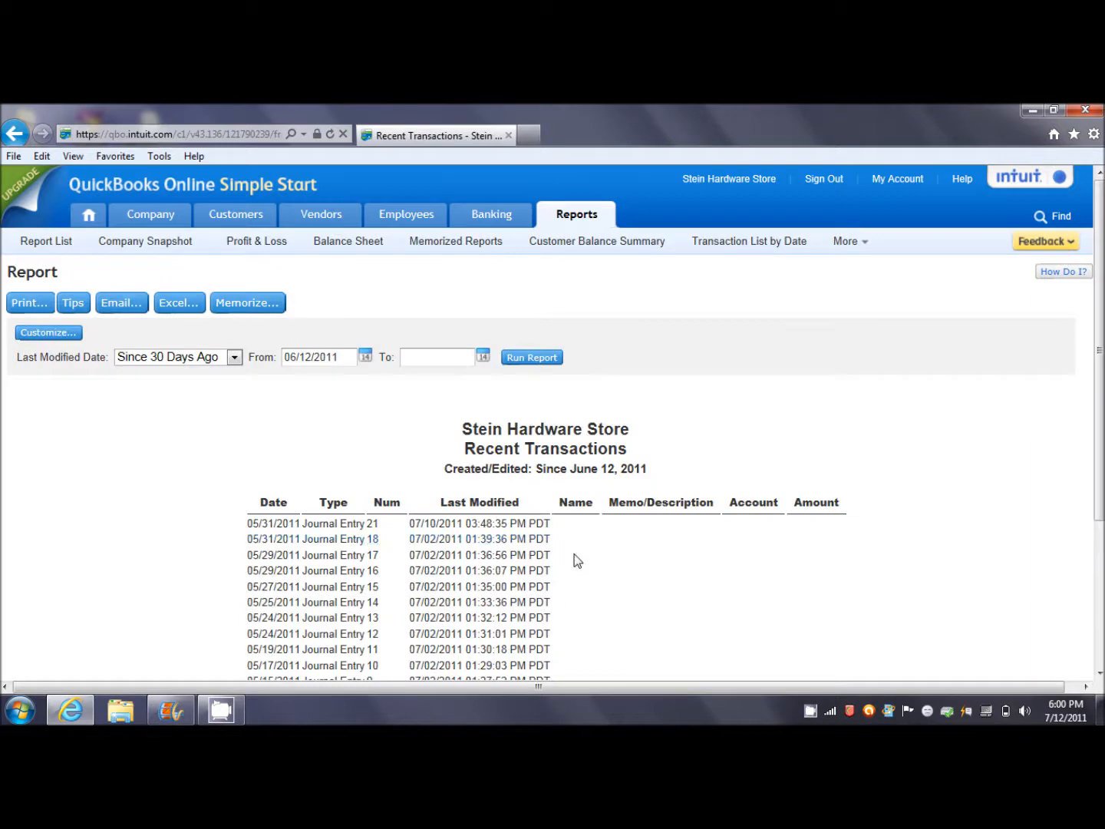
pyautogui.scroll(-2, 615, 563)
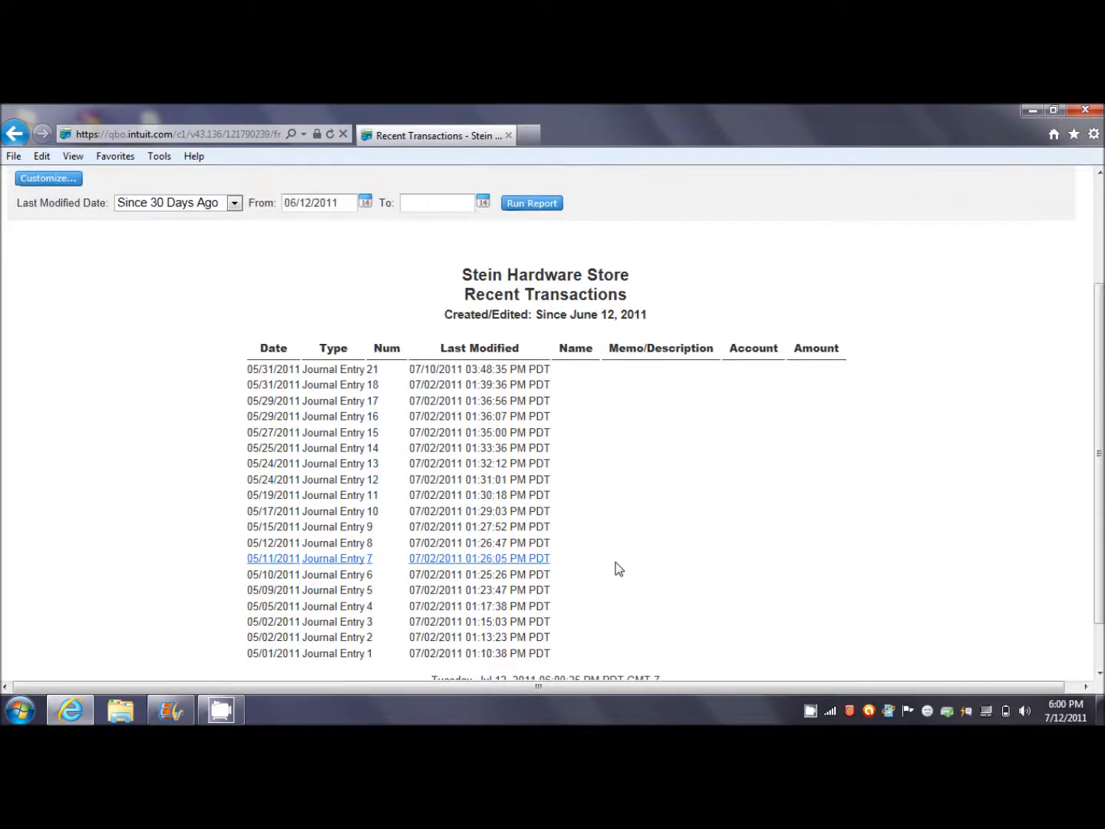
pyautogui.scroll(-1, 615, 561)
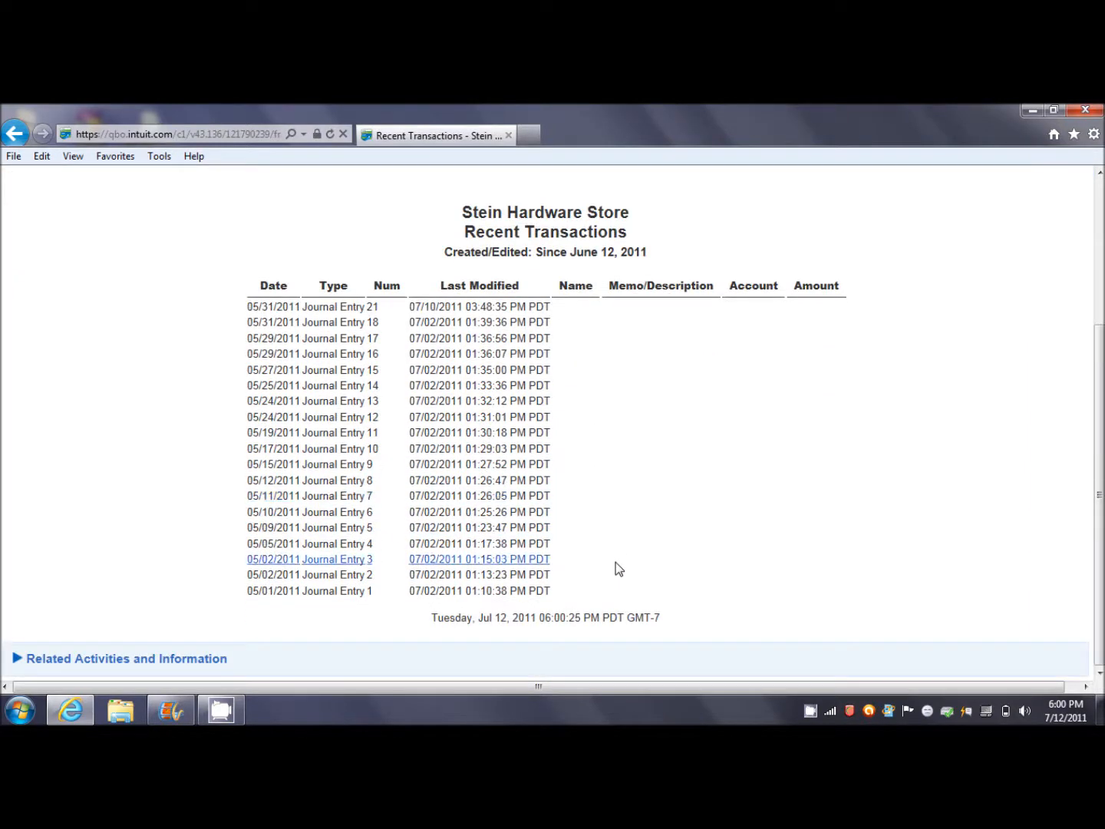
pyautogui.click(343, 591)
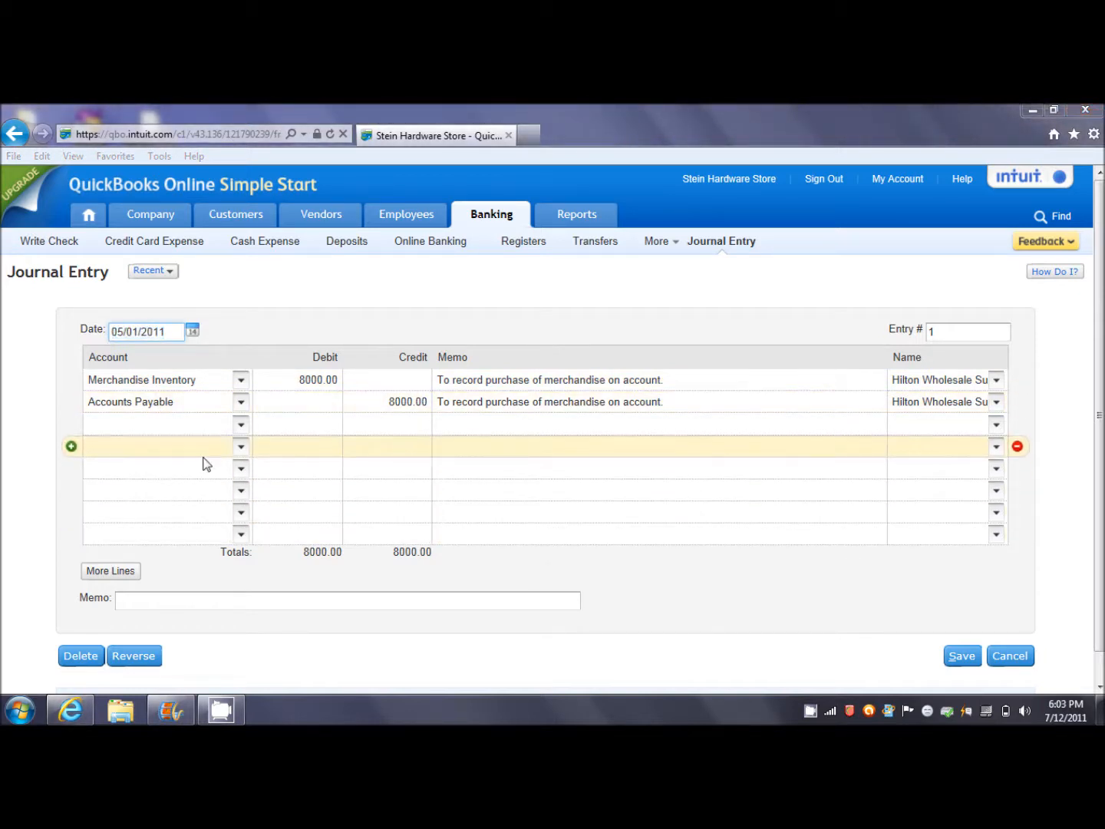
# - Return to the full list of recent transactions and open journal entry 2 to review the sale on account
pyautogui.click(169, 272)
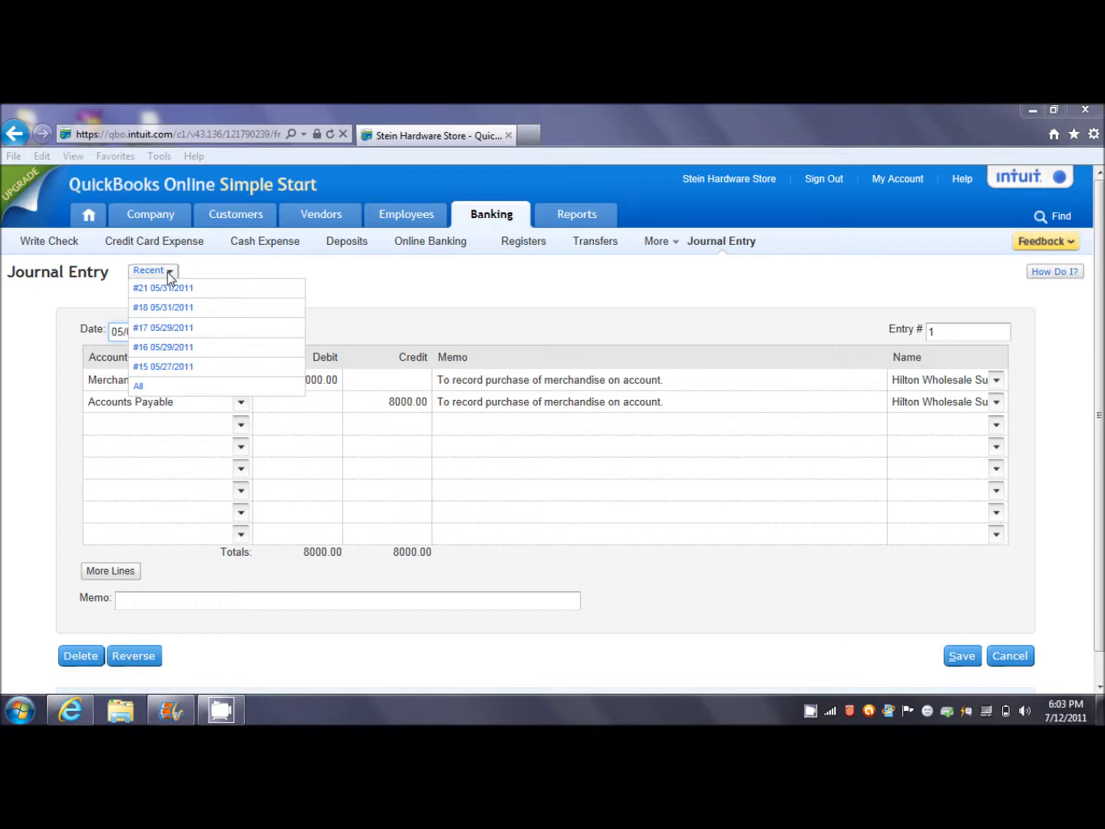
pyautogui.click(168, 387)
pyautogui.scroll(-2, 1099, 526)
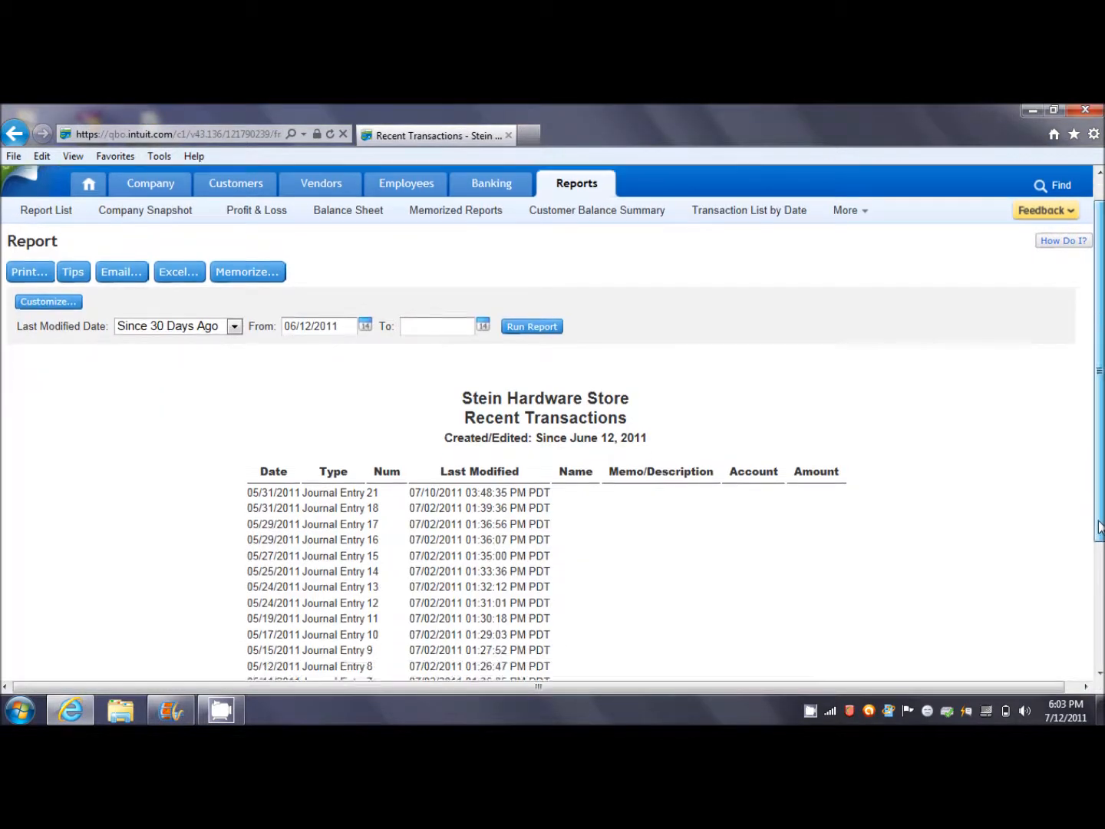
pyautogui.scroll(-3, 1099, 526)
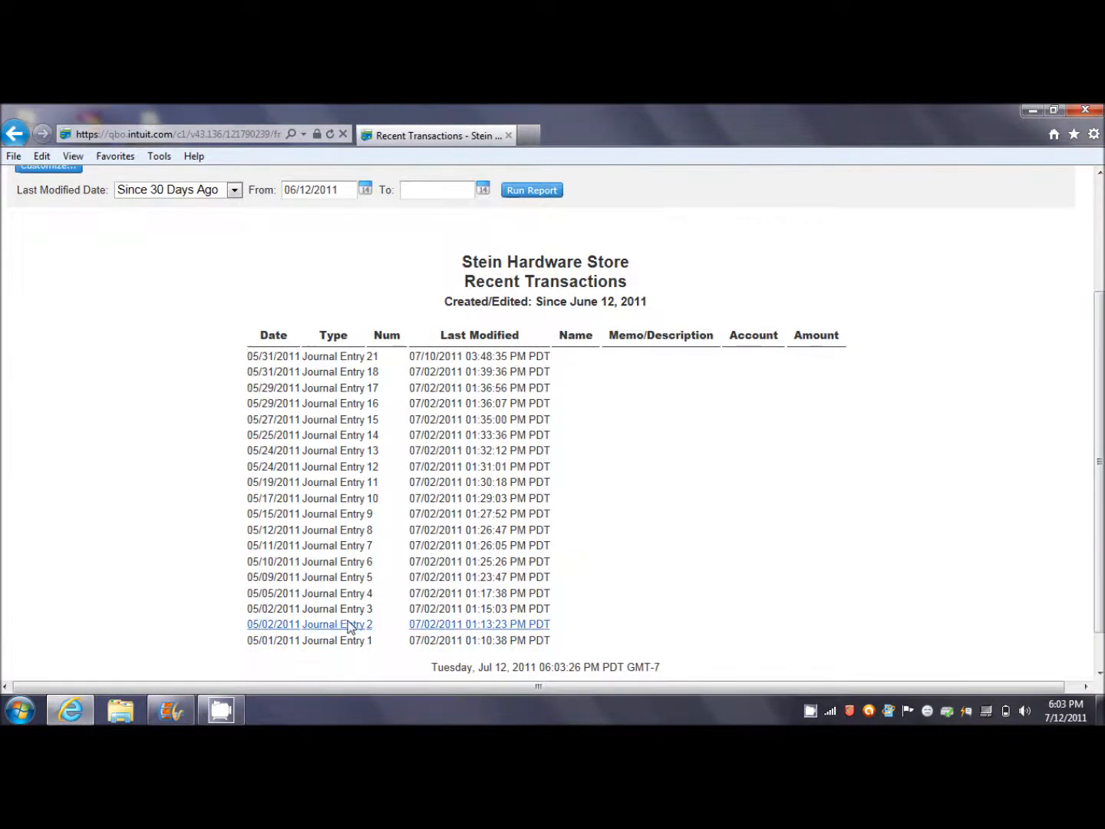
pyautogui.click(347, 627)
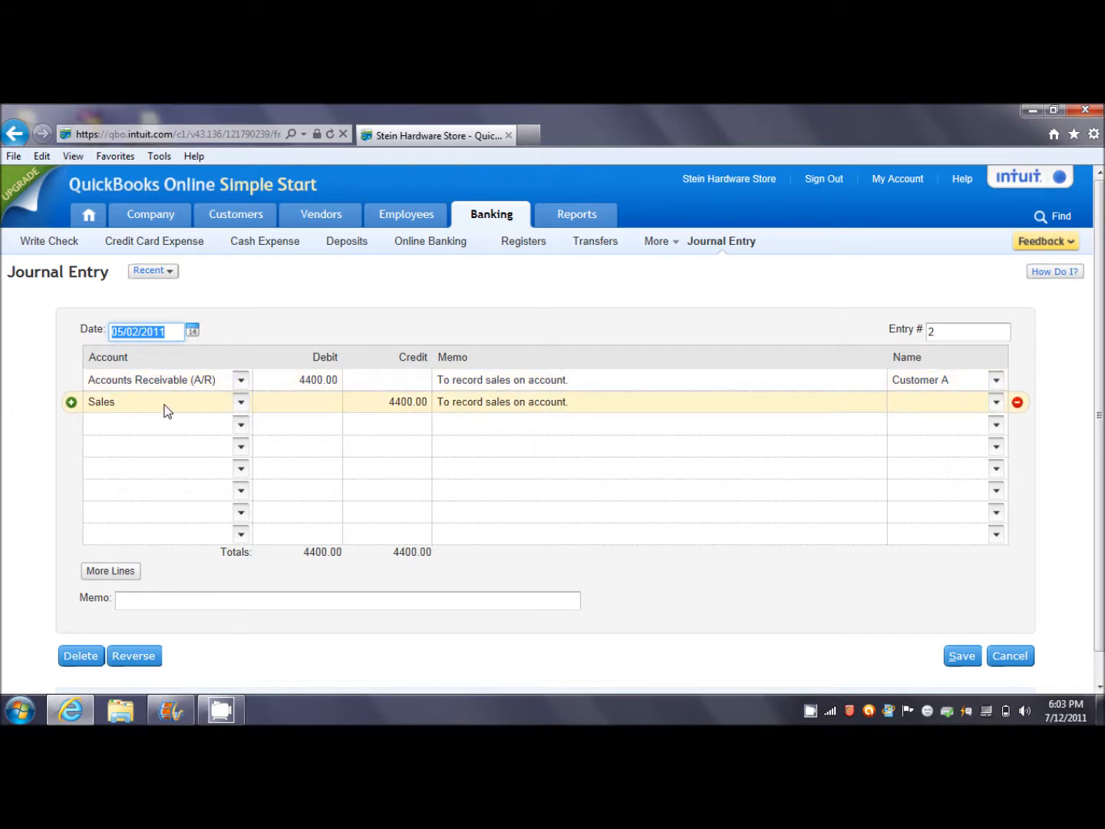
# - Return to the full list of recent transactions and open journal entry 3 to review the cost of inventory sold
pyautogui.click(166, 272)
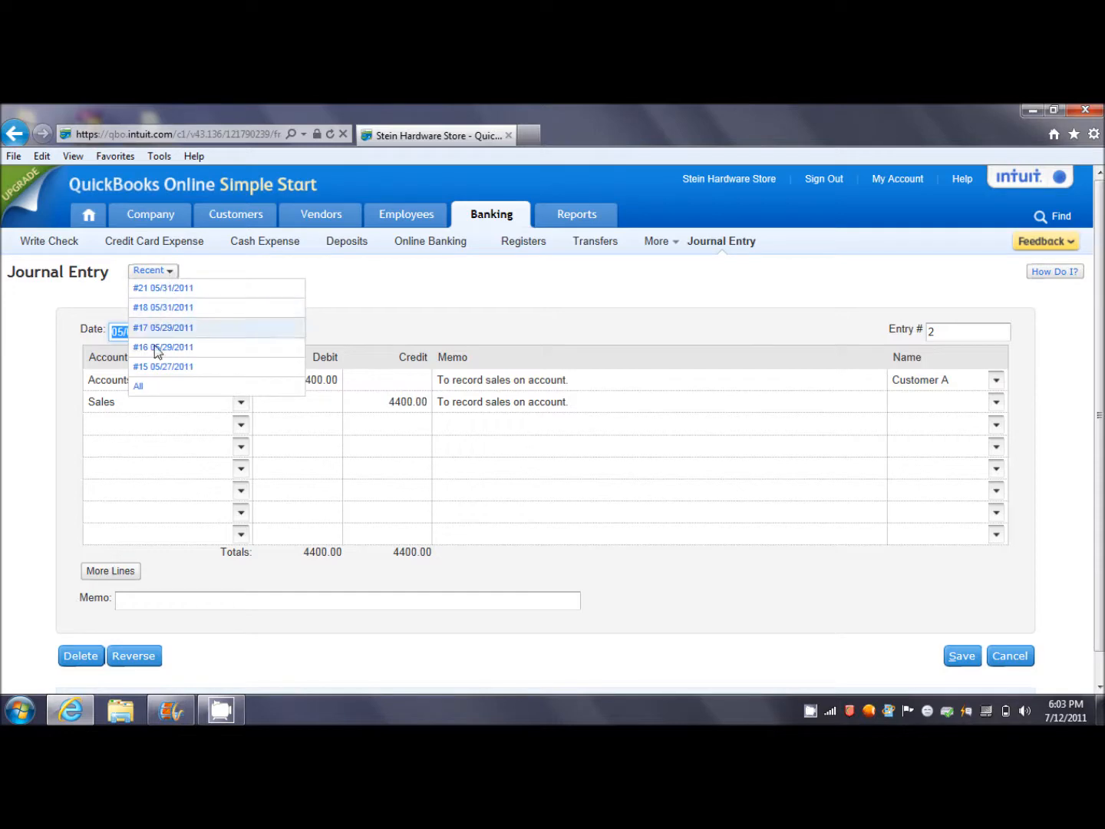
pyautogui.click(153, 385)
pyautogui.scroll(-1, 319, 600)
pyautogui.scroll(-2, 319, 600)
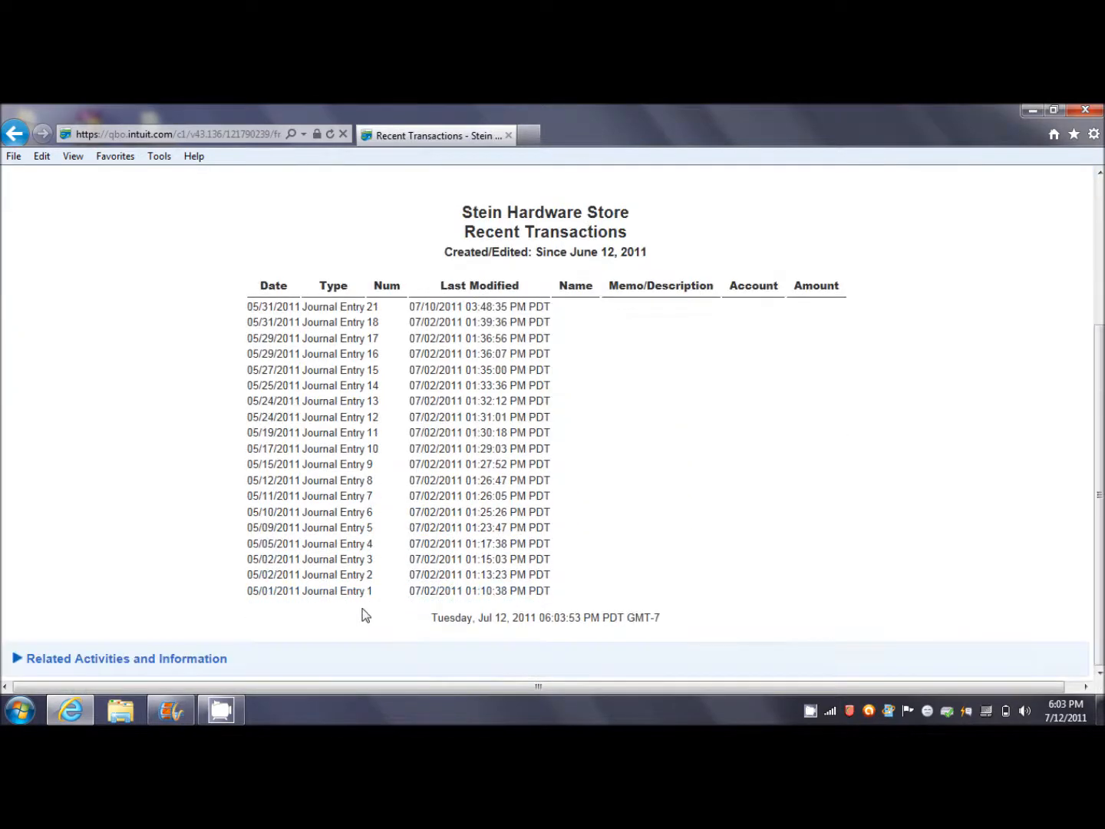
pyautogui.click(361, 567)
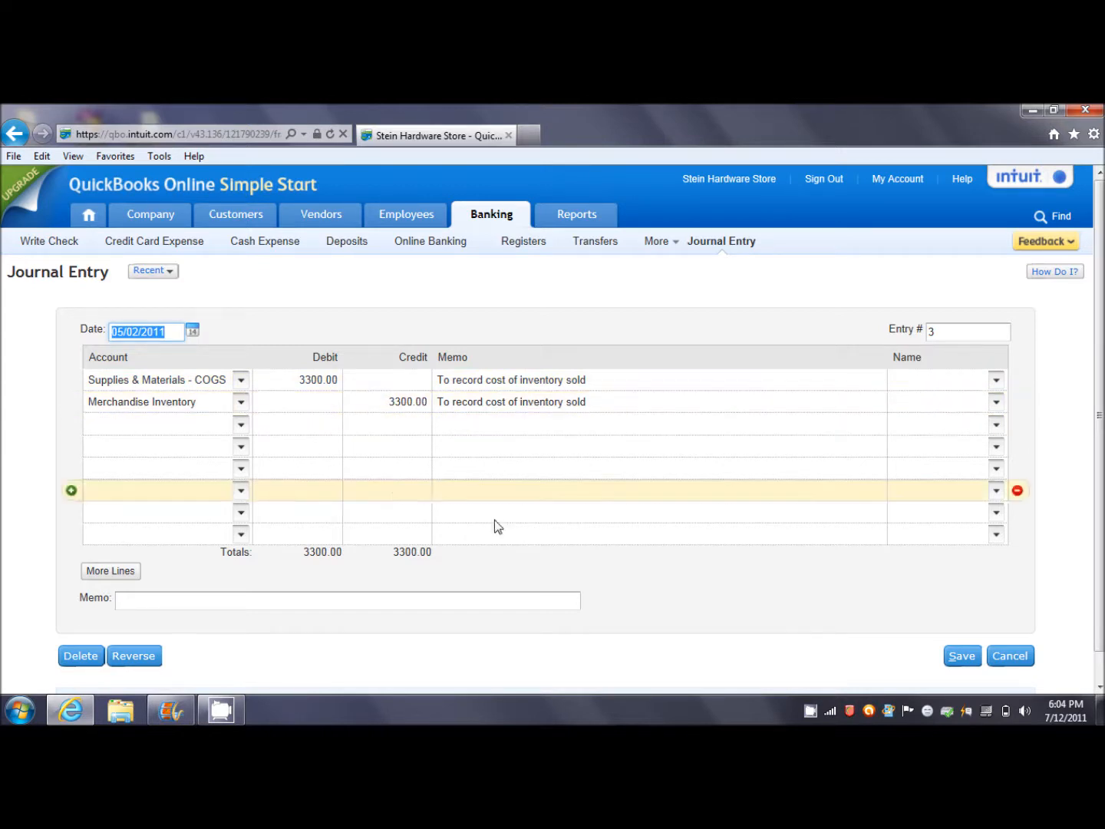
pyautogui.rightClick(847, 714)
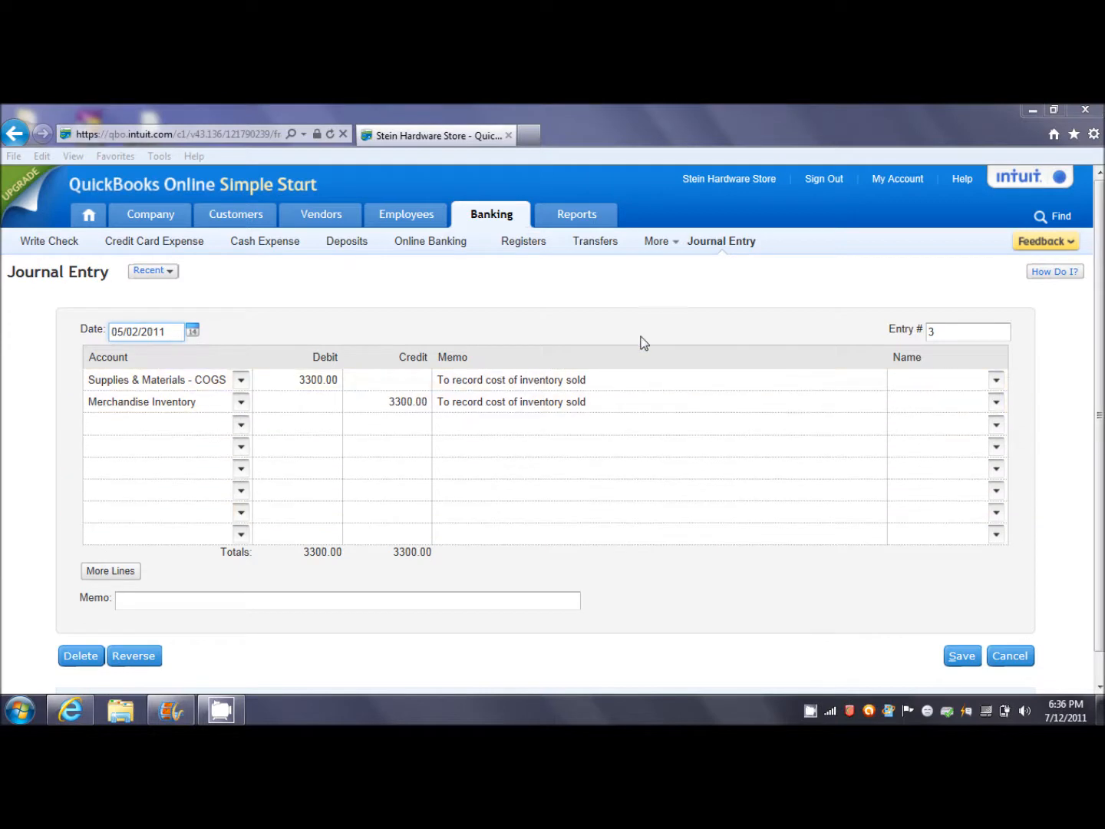
# - Start a new journal entry dated 05/31/2011
pyautogui.click(660, 243)
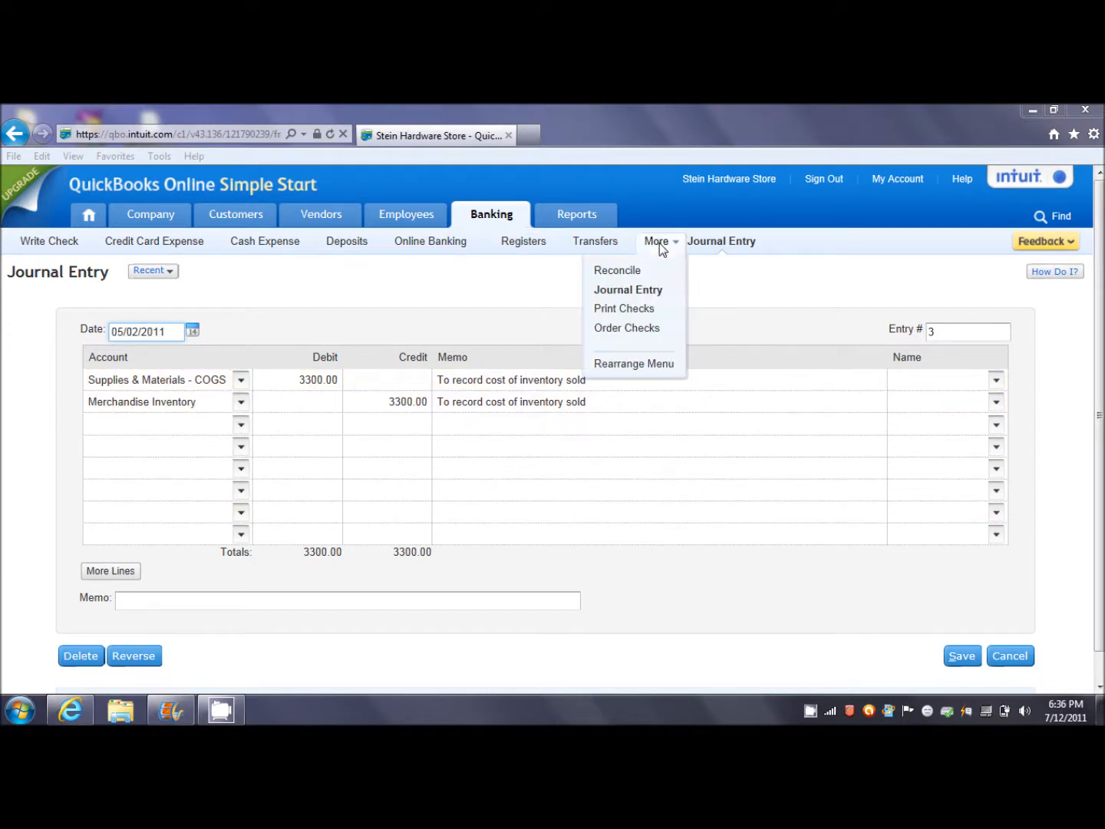
pyautogui.click(643, 291)
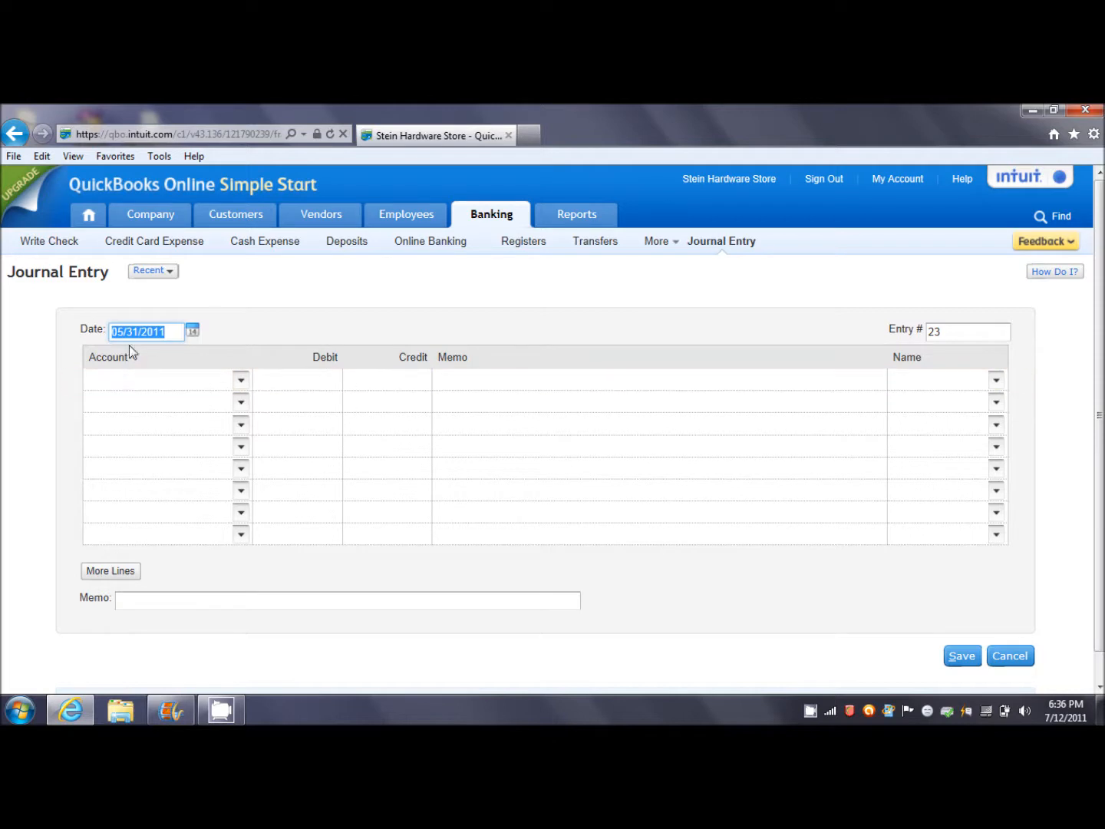
pyautogui.click(191, 332)
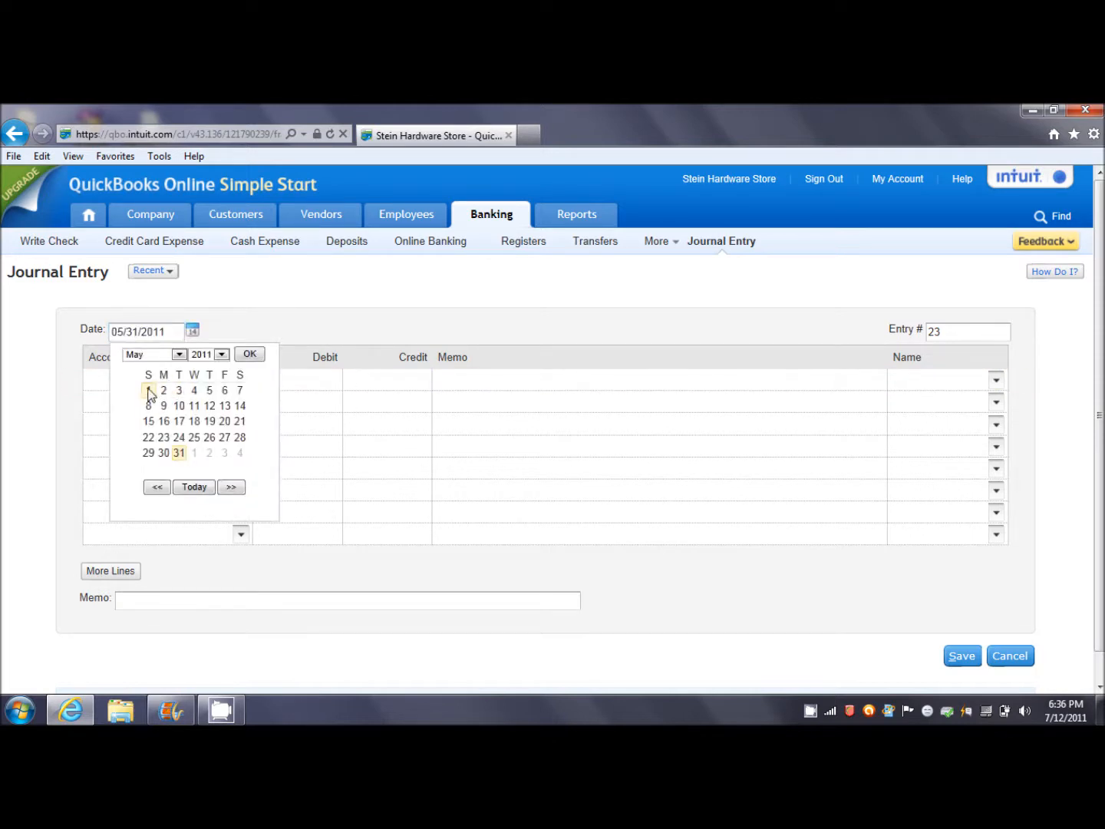
pyautogui.click(225, 316)
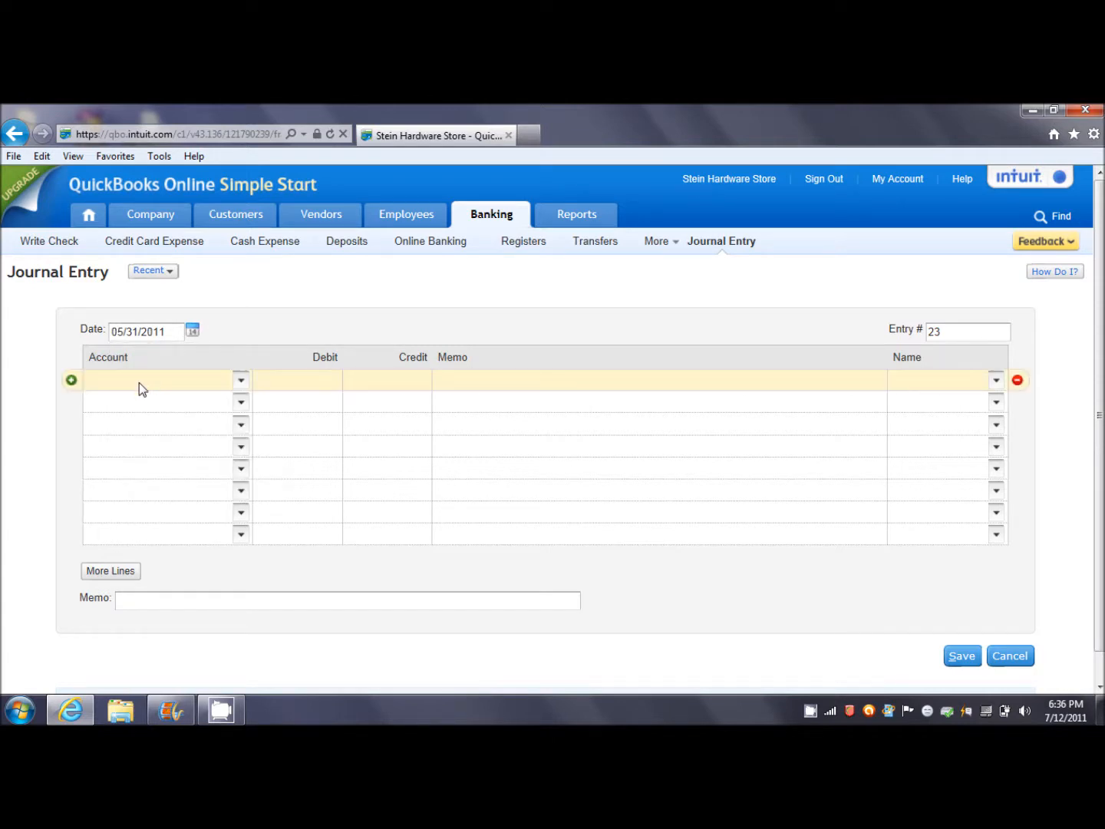
# - Fill the first line with Accounts Receivable (A/R), a debit of 1280 and the memo "To record the sale"
pyautogui.click(240, 381)
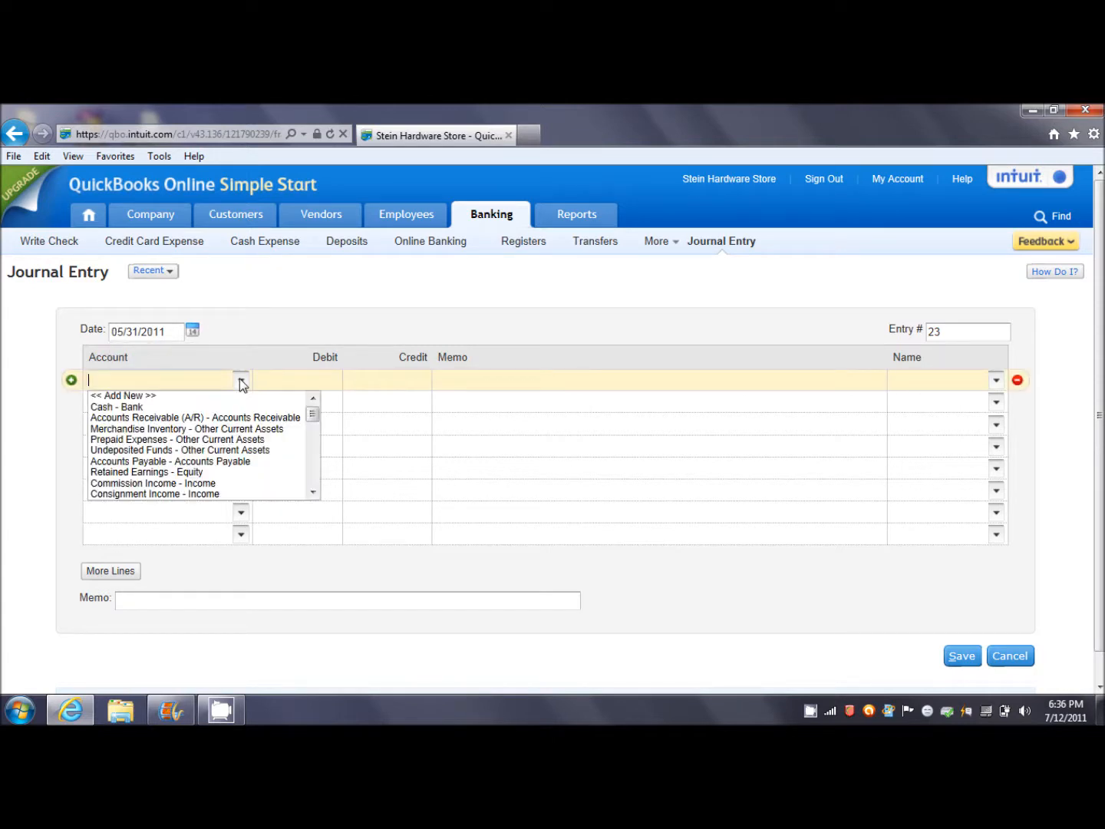
pyautogui.click(223, 419)
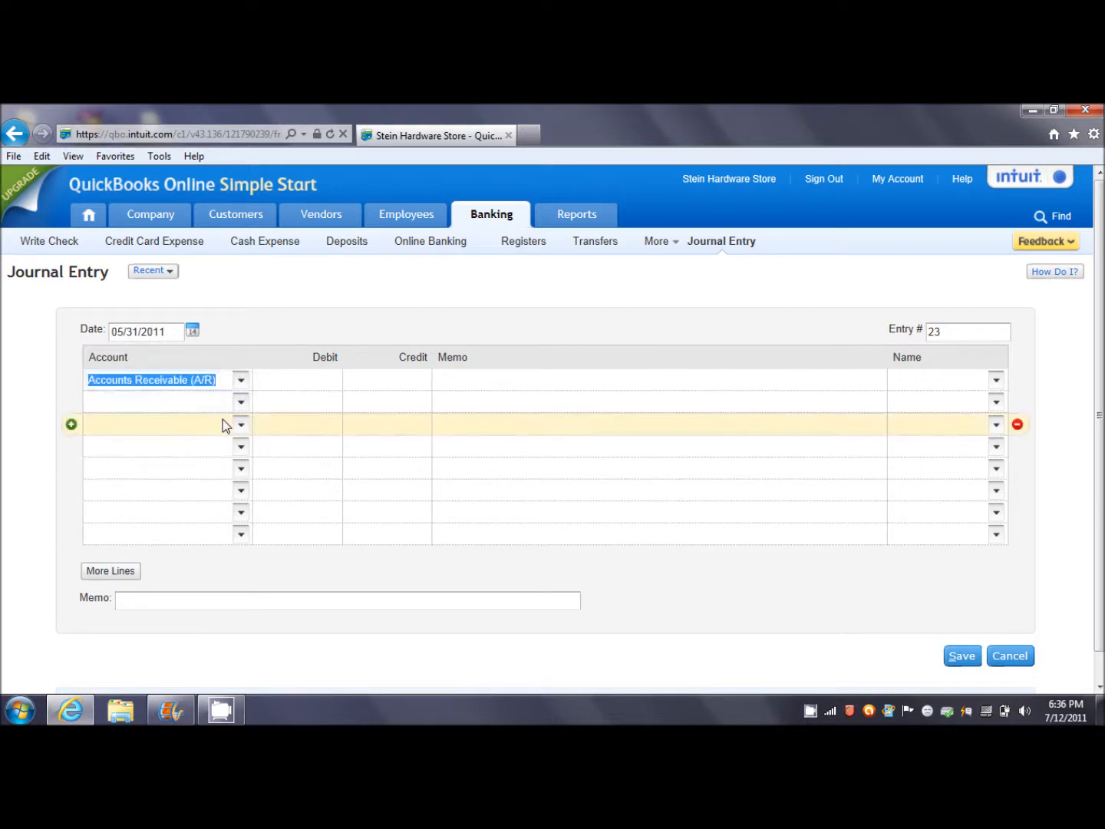
pyautogui.click(312, 381)
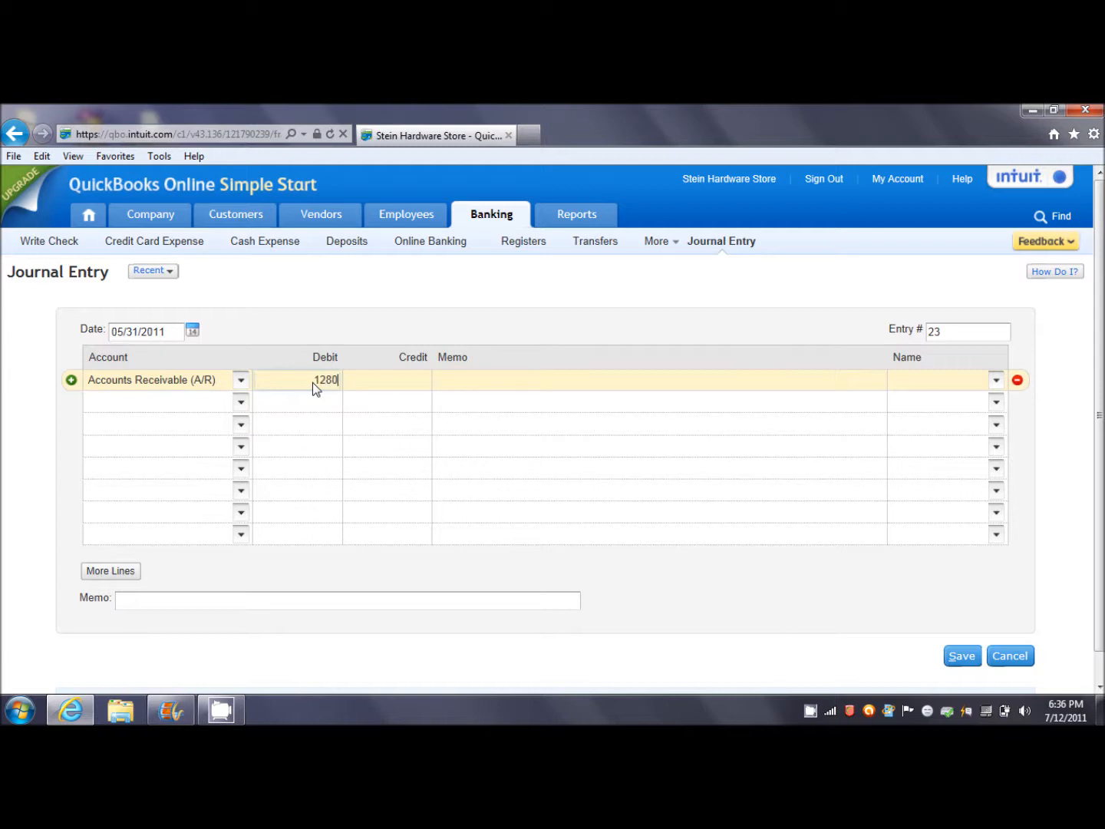
pyautogui.press('Tab')
pyautogui.press('Tab')
pyautogui.write('To record the sal')
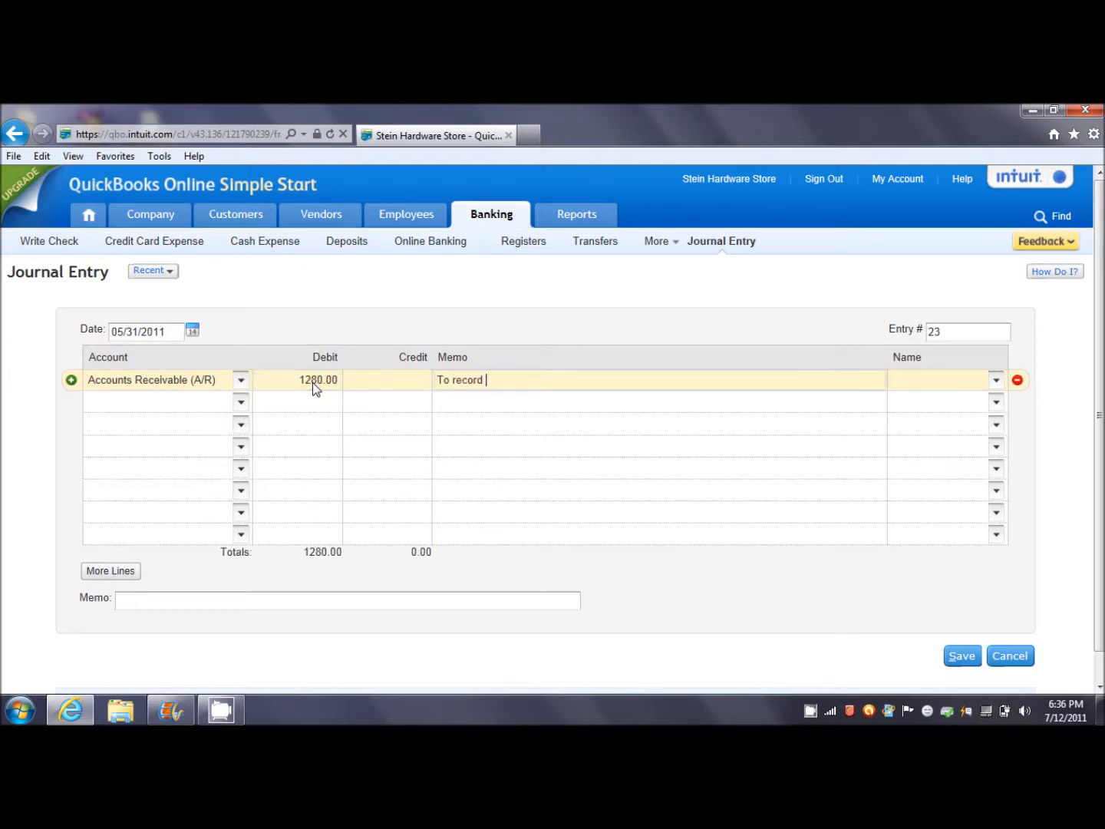
pyautogui.write('e')
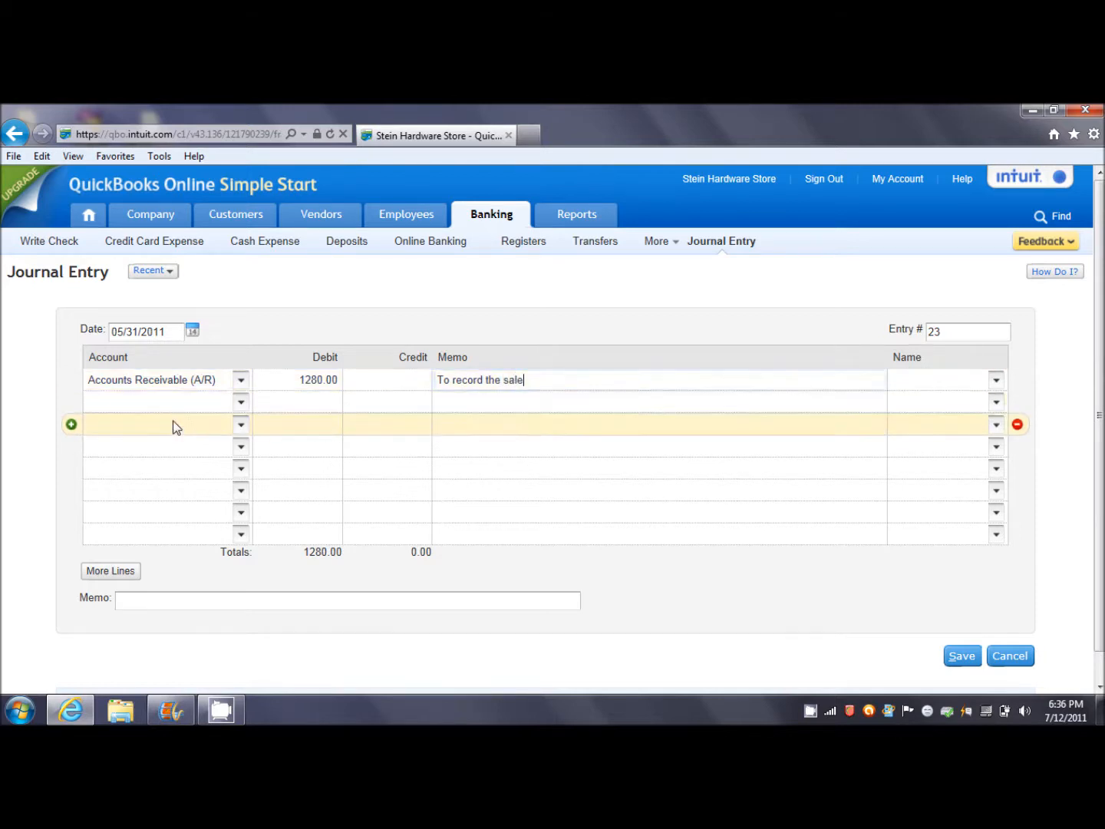
# - Set the second line's account to Sales, with the balancing credit of 1280.00
pyautogui.click(238, 403)
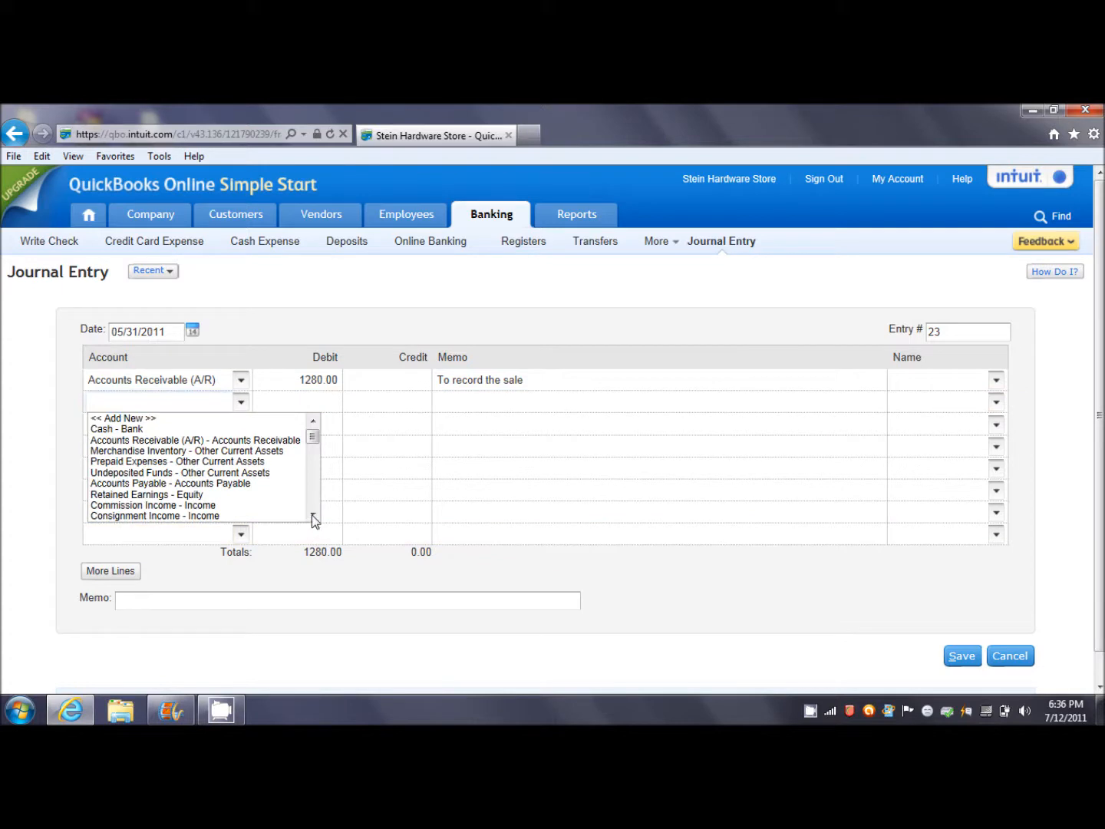
pyautogui.click(313, 515)
pyautogui.click(312, 514)
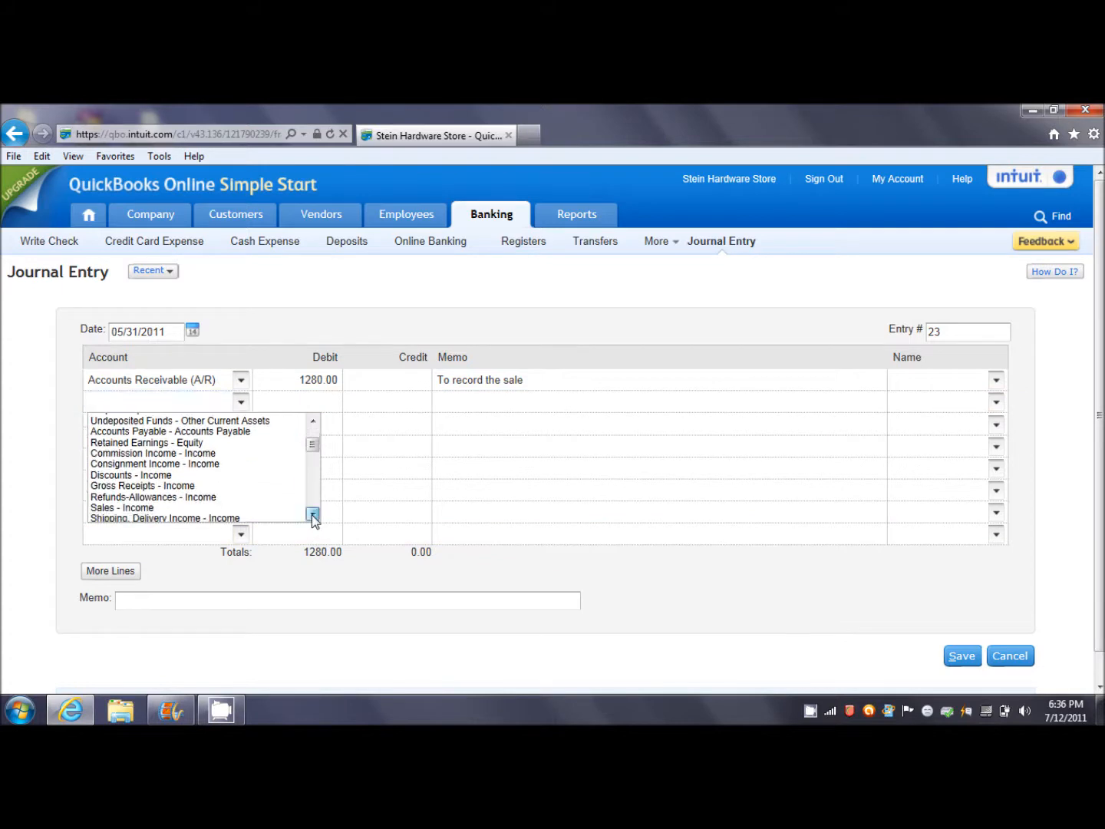
pyautogui.click(154, 507)
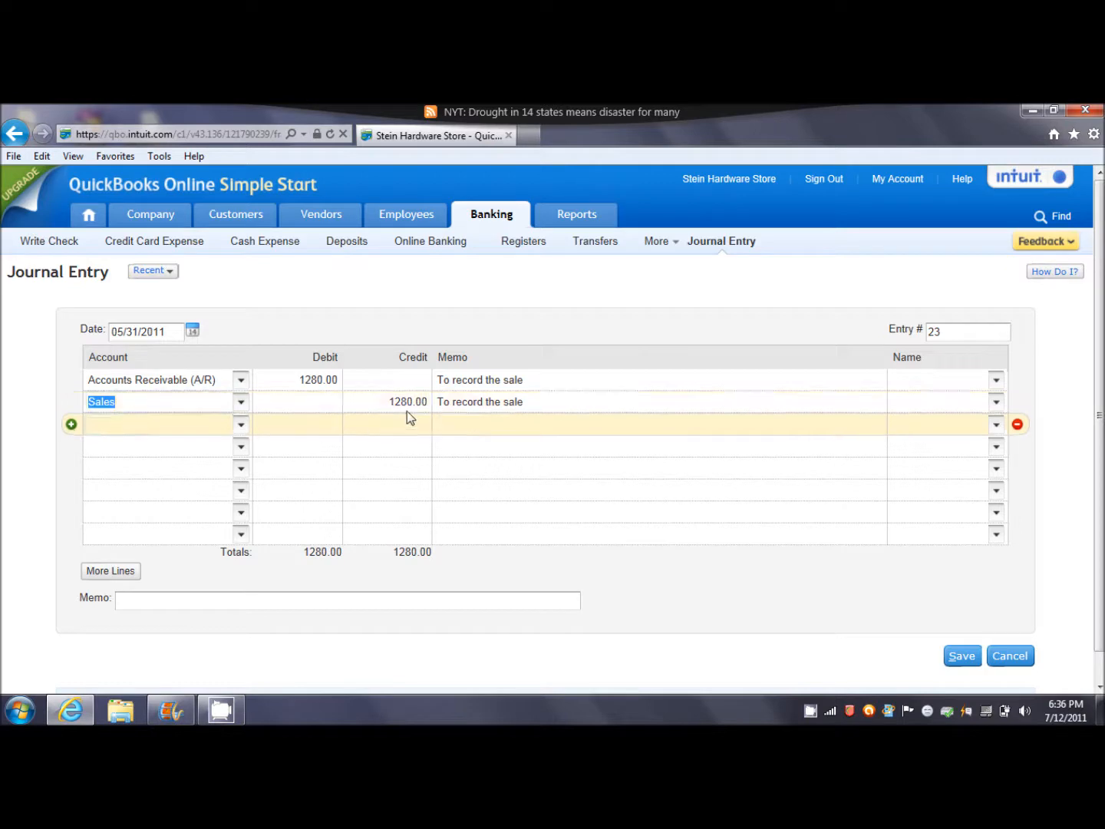
# - Assign Customer A to both the Accounts Receivable and Sales lines and save the journal entry
pyautogui.click(996, 381)
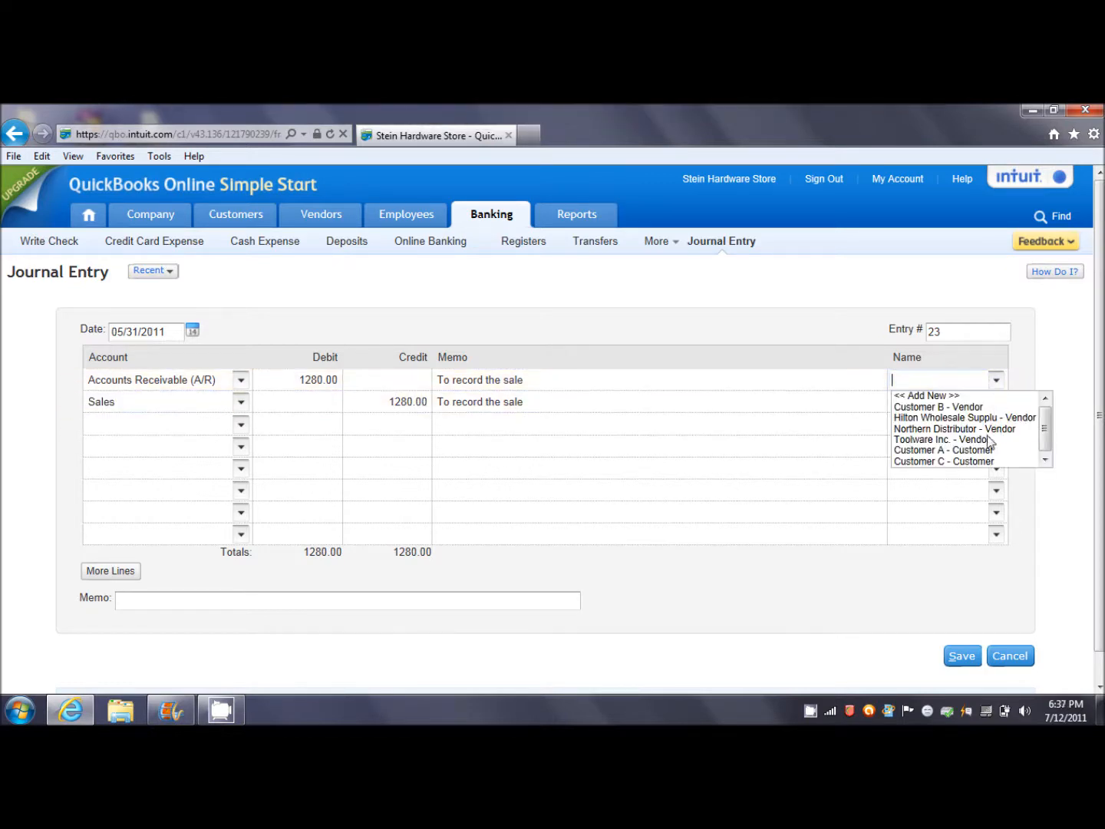
pyautogui.click(929, 452)
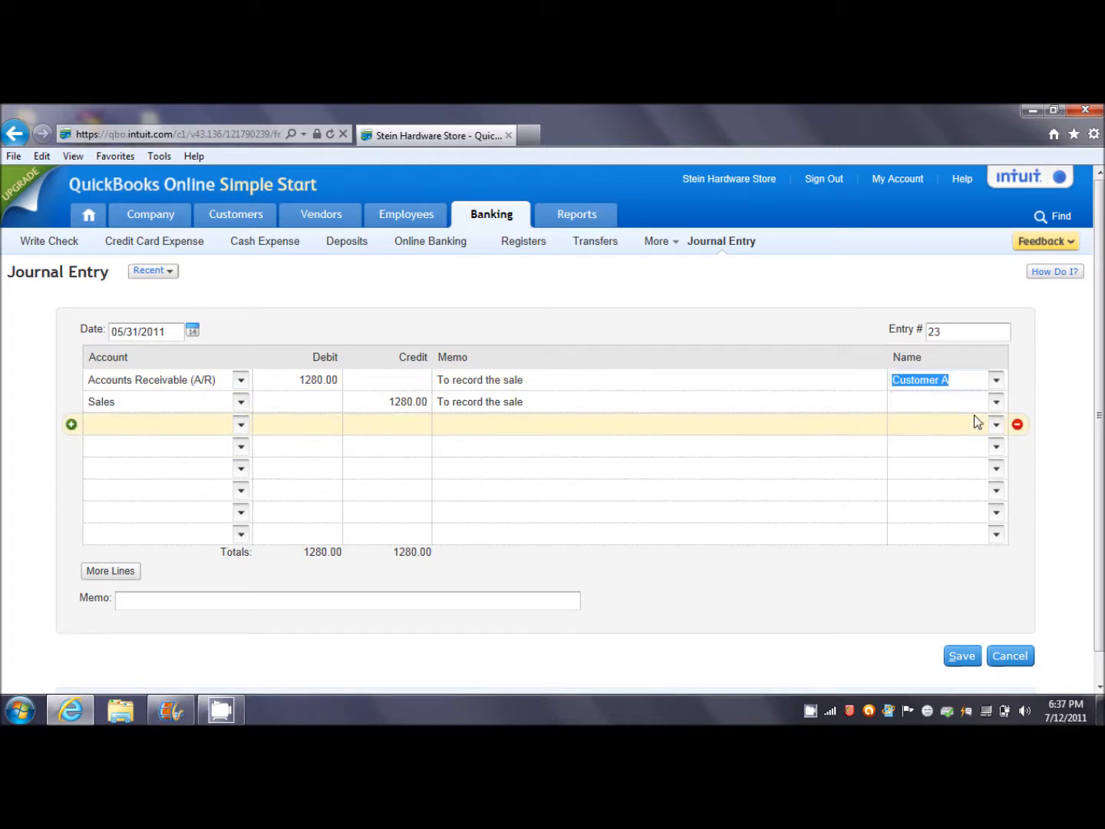
pyautogui.click(996, 402)
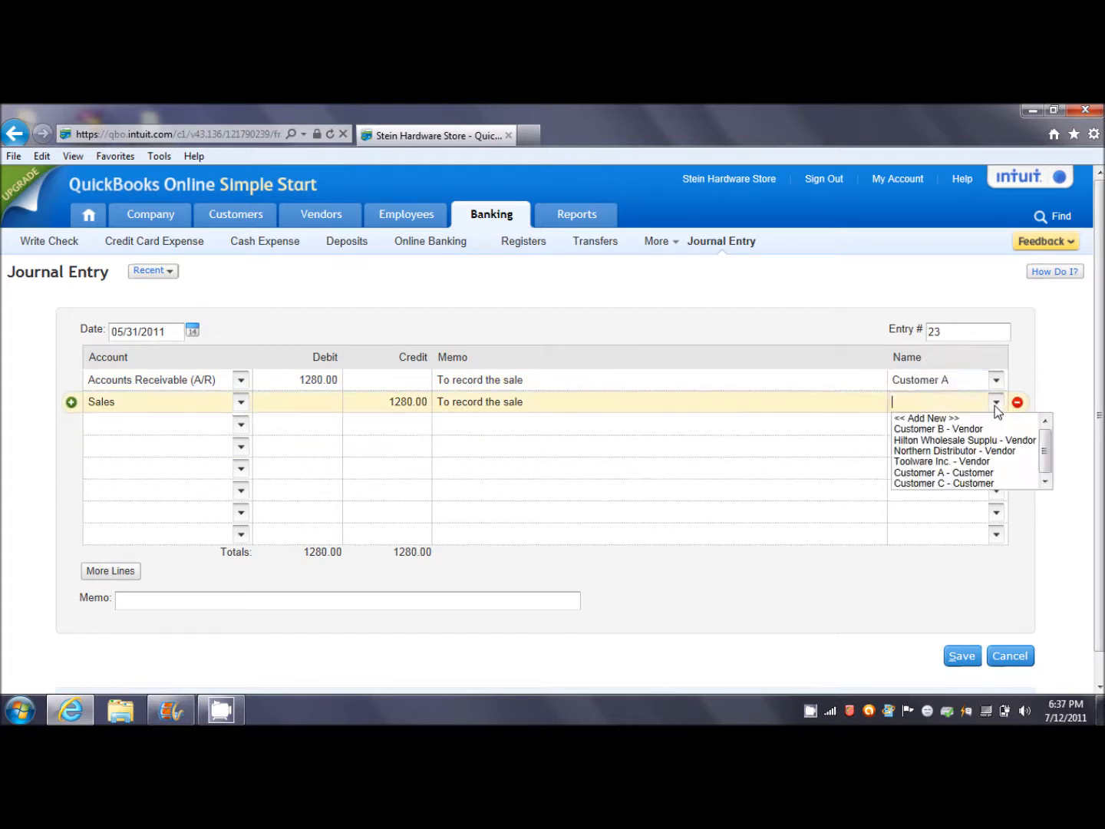
pyautogui.click(942, 472)
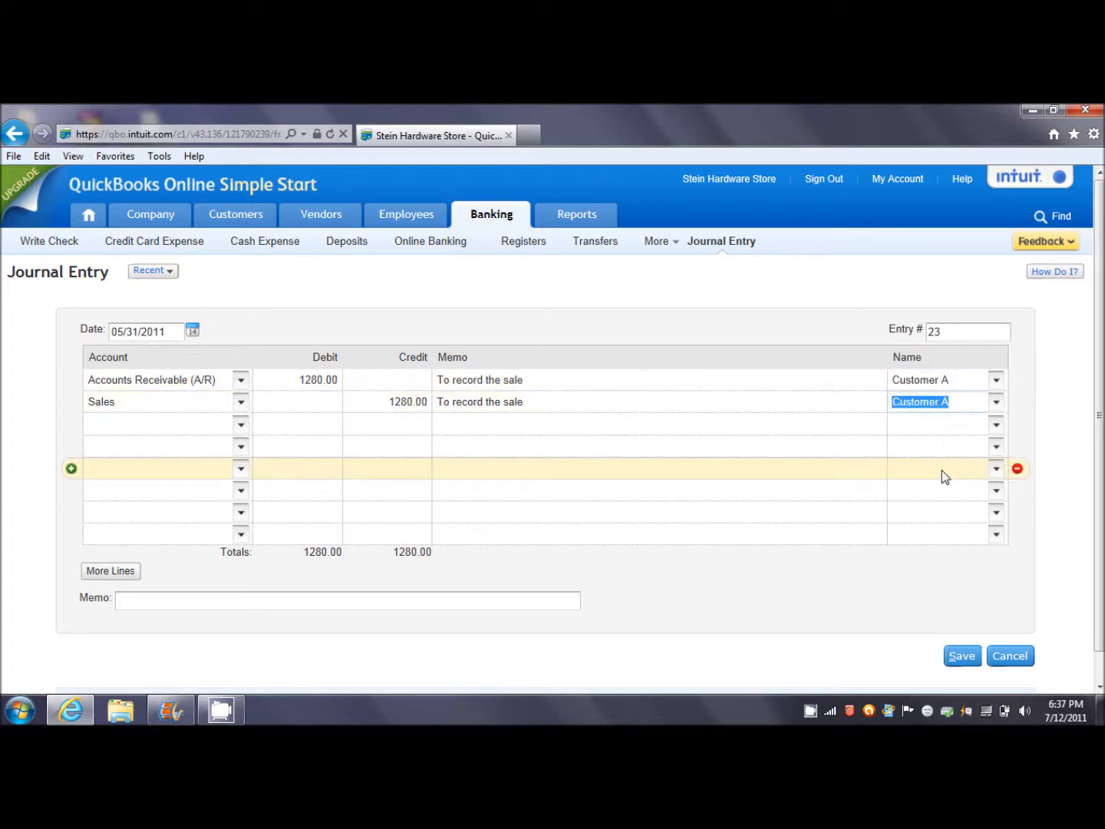
pyautogui.click(957, 656)
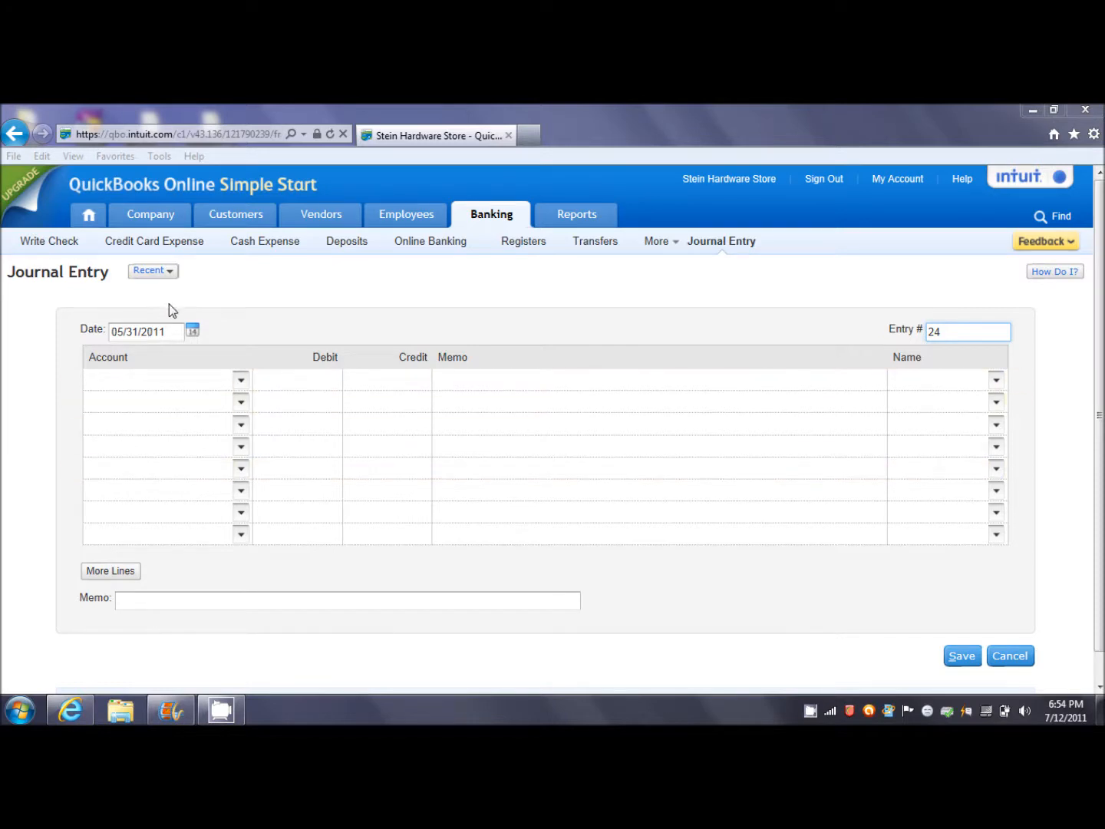
# - Fill the first journal line with Supplies & Materials - COGS, a debit of 830 and the memo "To record the cost of inventory"
pyautogui.click(240, 382)
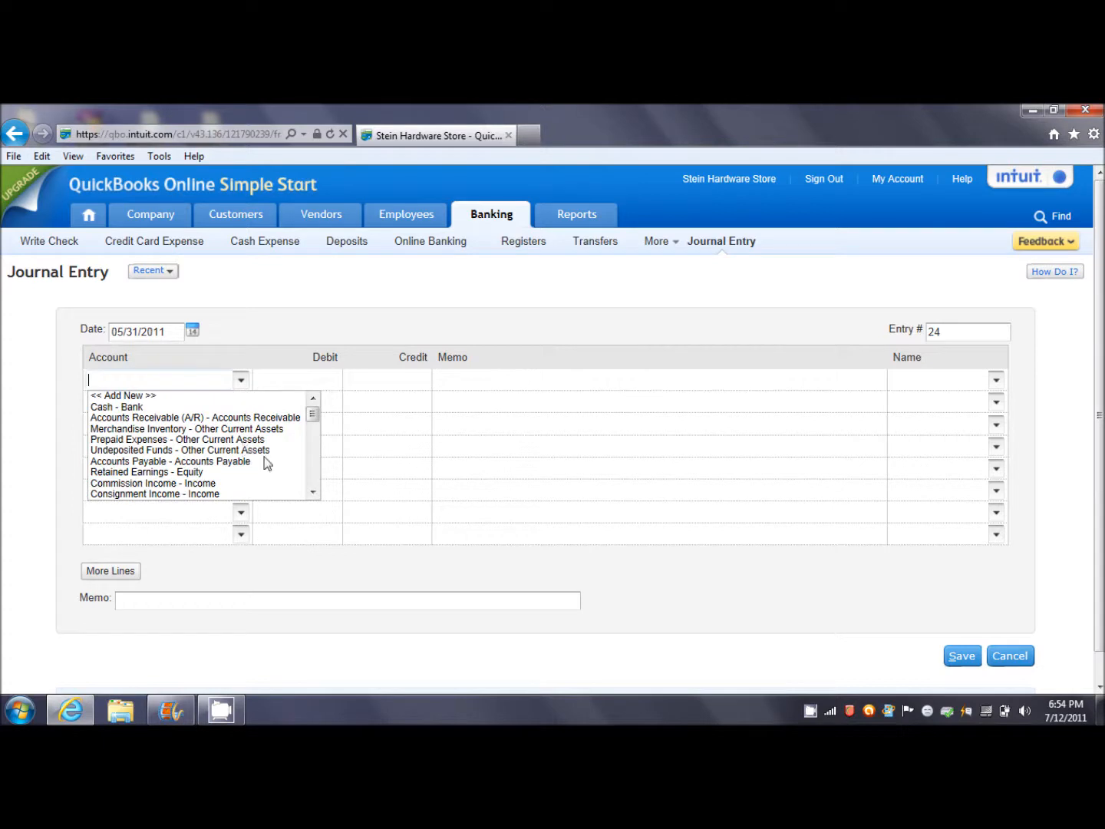
pyautogui.click(311, 494)
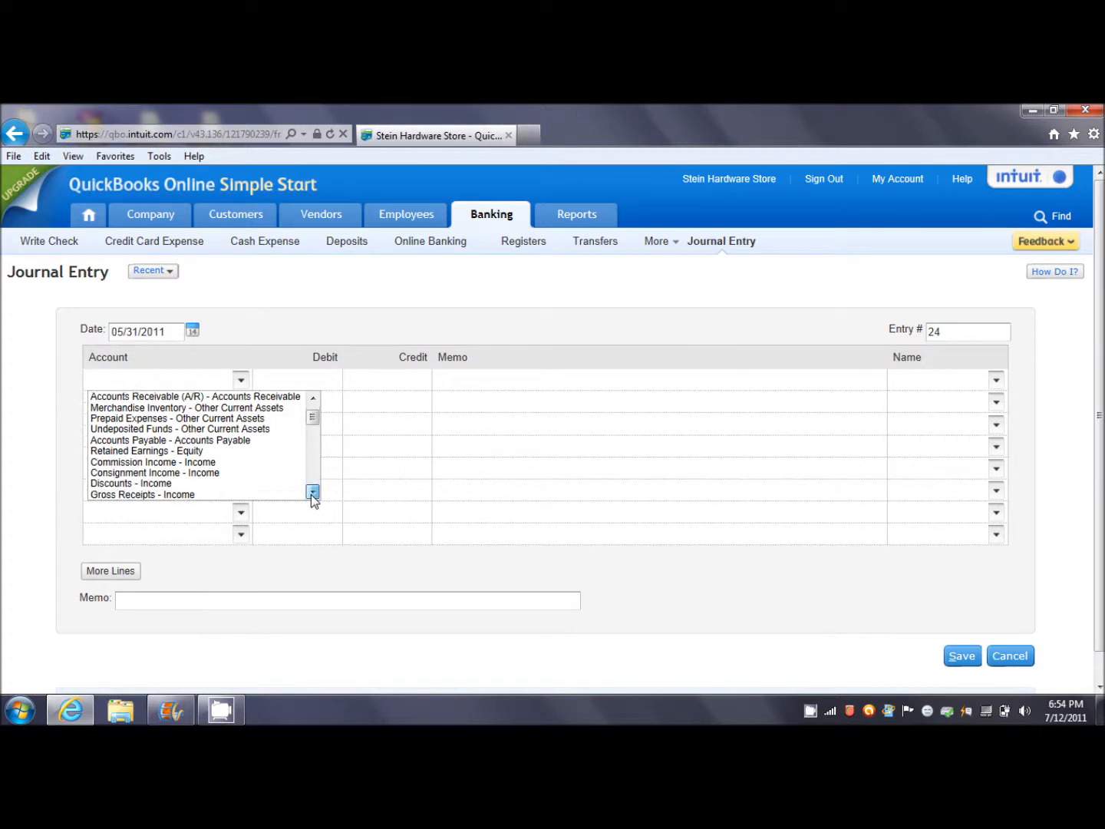
pyautogui.click(311, 493)
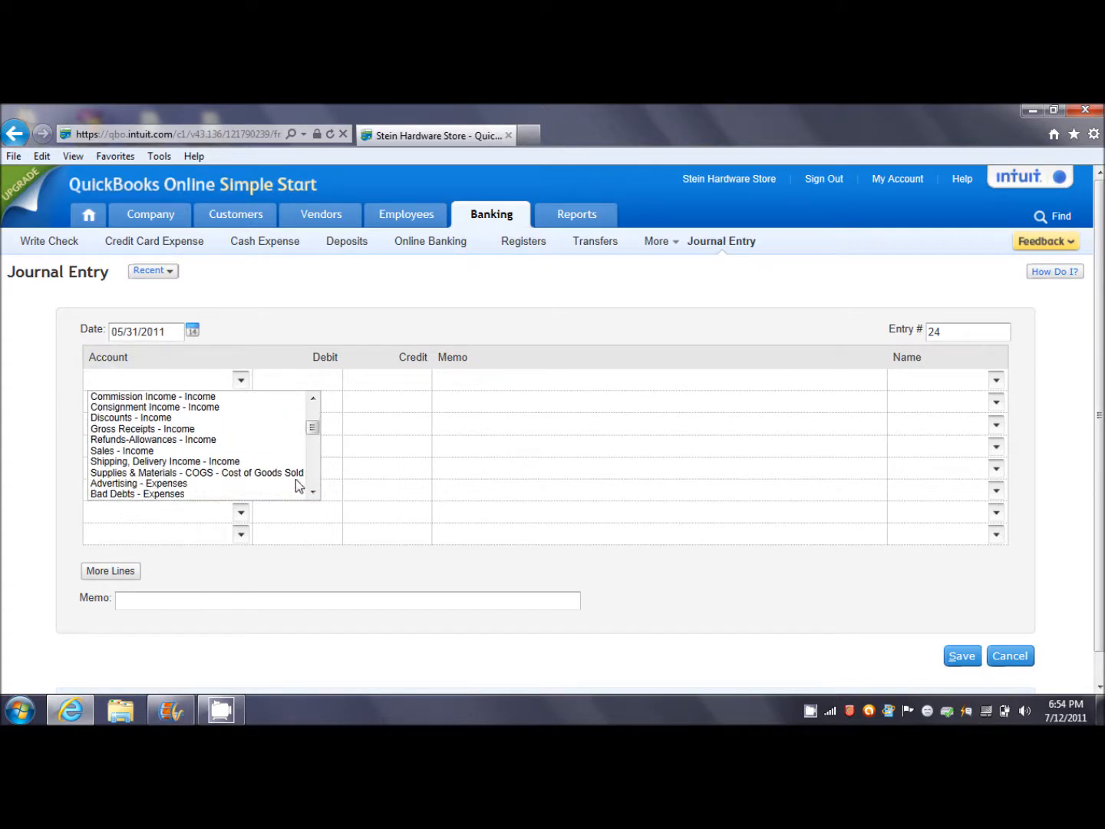
pyautogui.click(293, 472)
pyautogui.click(321, 380)
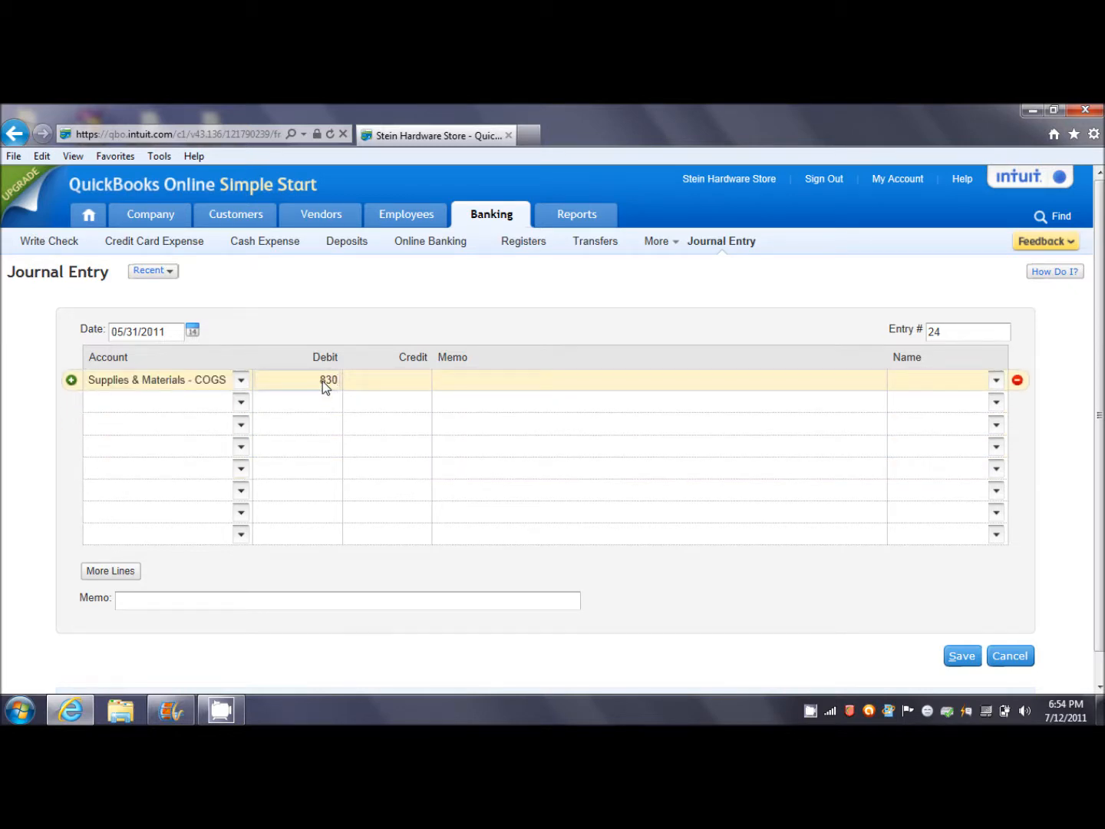
pyautogui.press('Tab')
pyautogui.press('Tab')
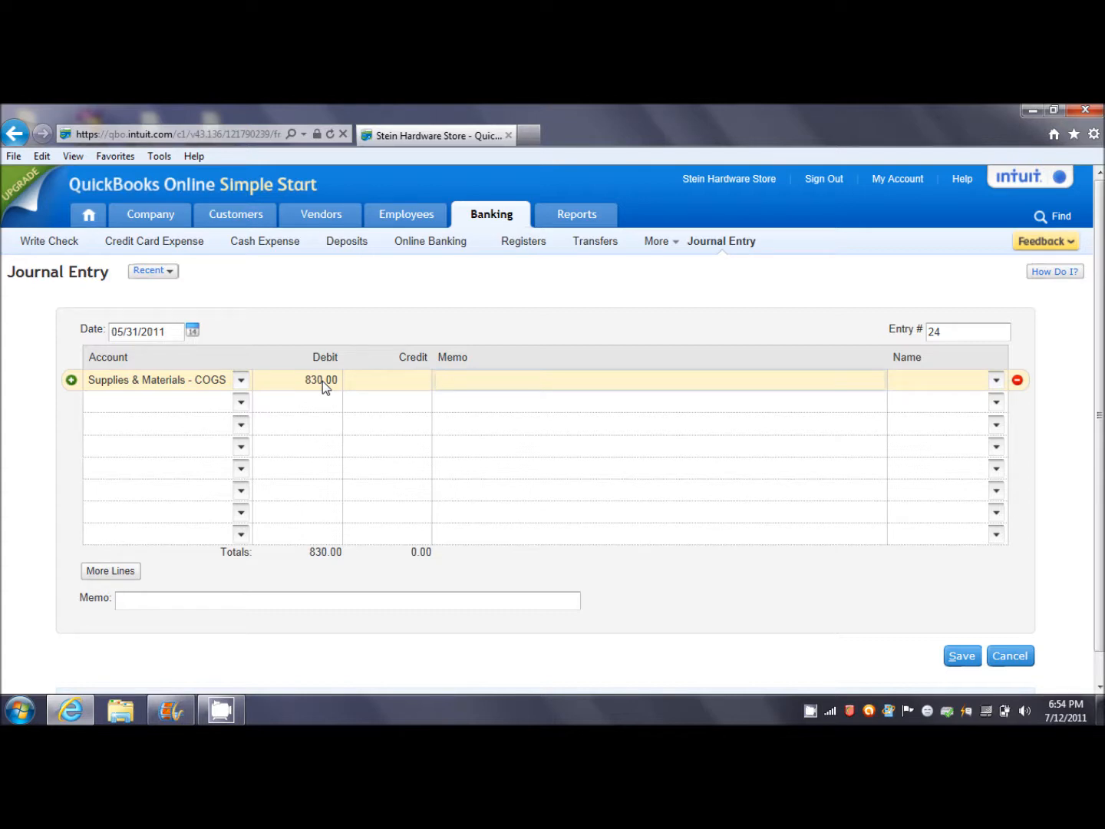
pyautogui.write('To record the cost of inventory')
pyautogui.press('Tab')
pyautogui.press('Tab')
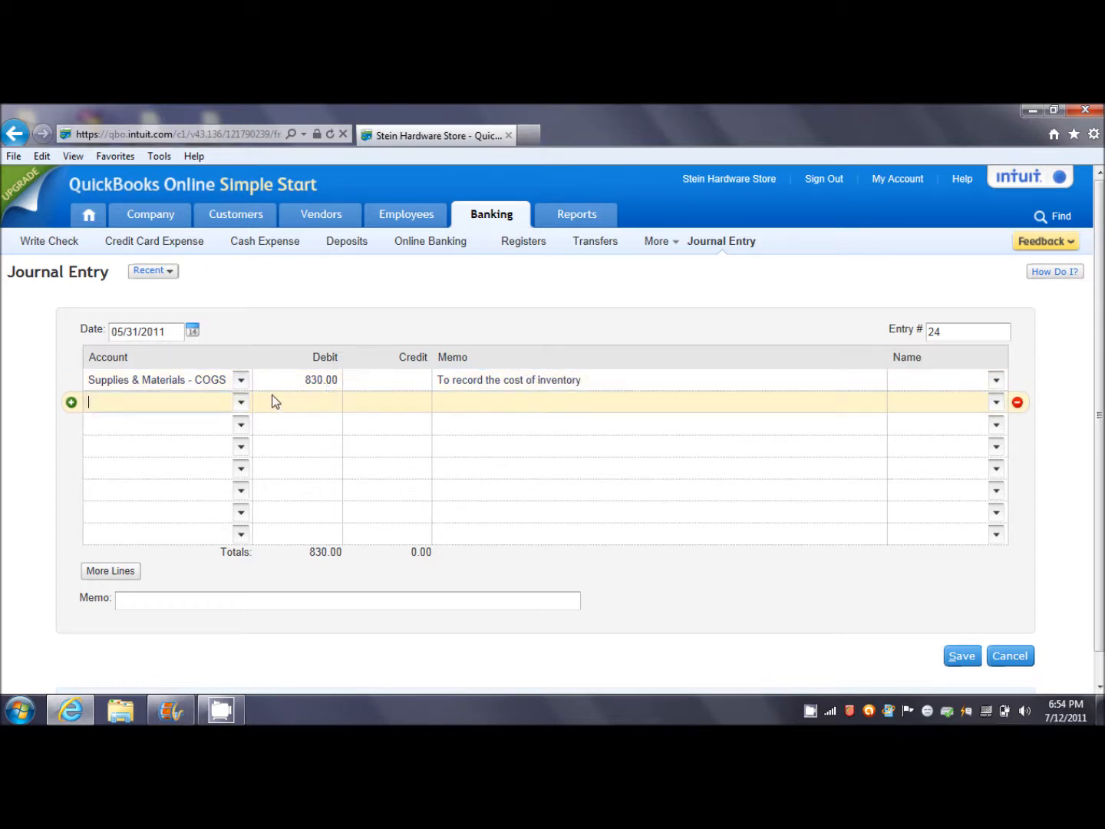
# - Set the second line's account to Merchandise Inventory, with the balancing credit of 830.00, and save the journal entry
pyautogui.click(241, 402)
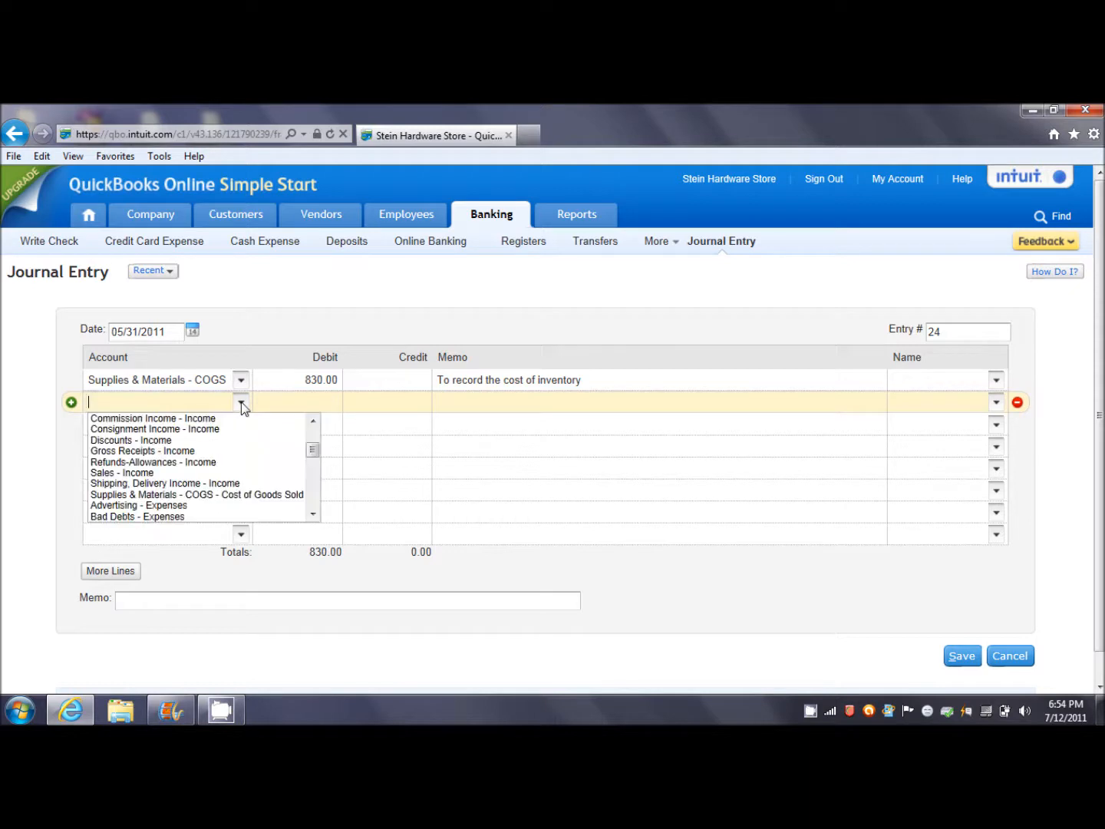
pyautogui.click(311, 422)
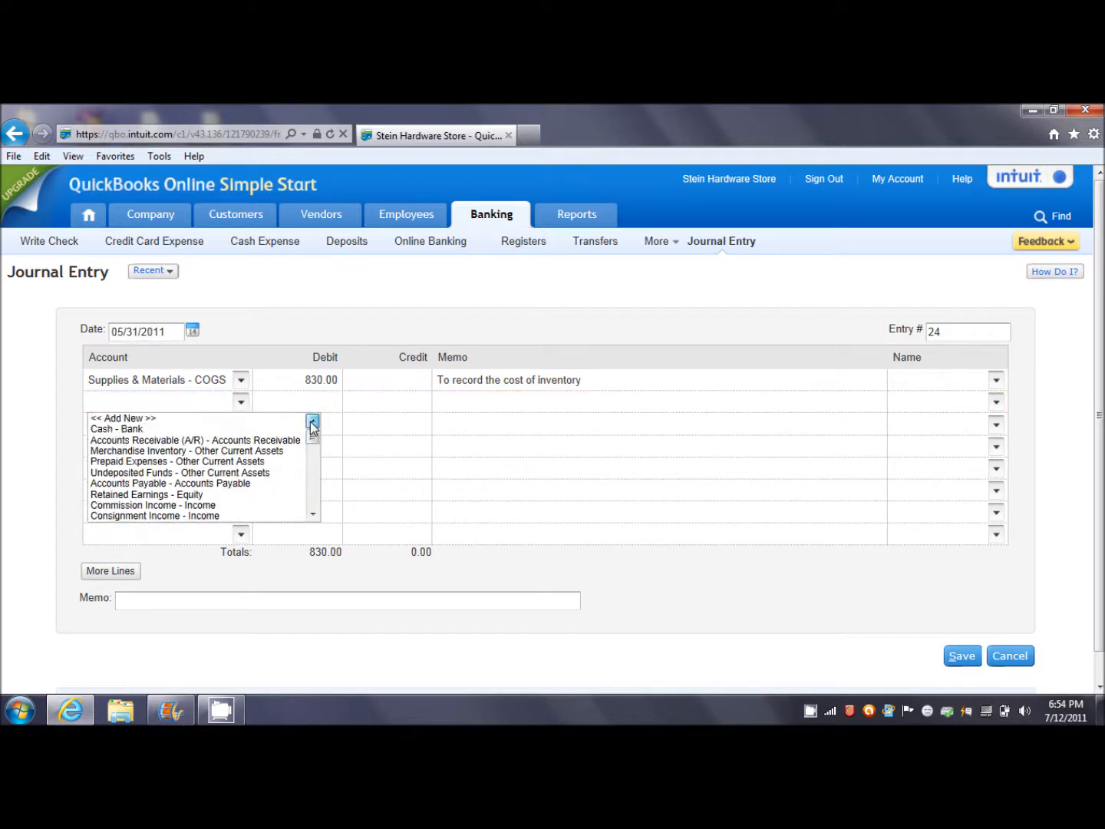
pyautogui.click(193, 453)
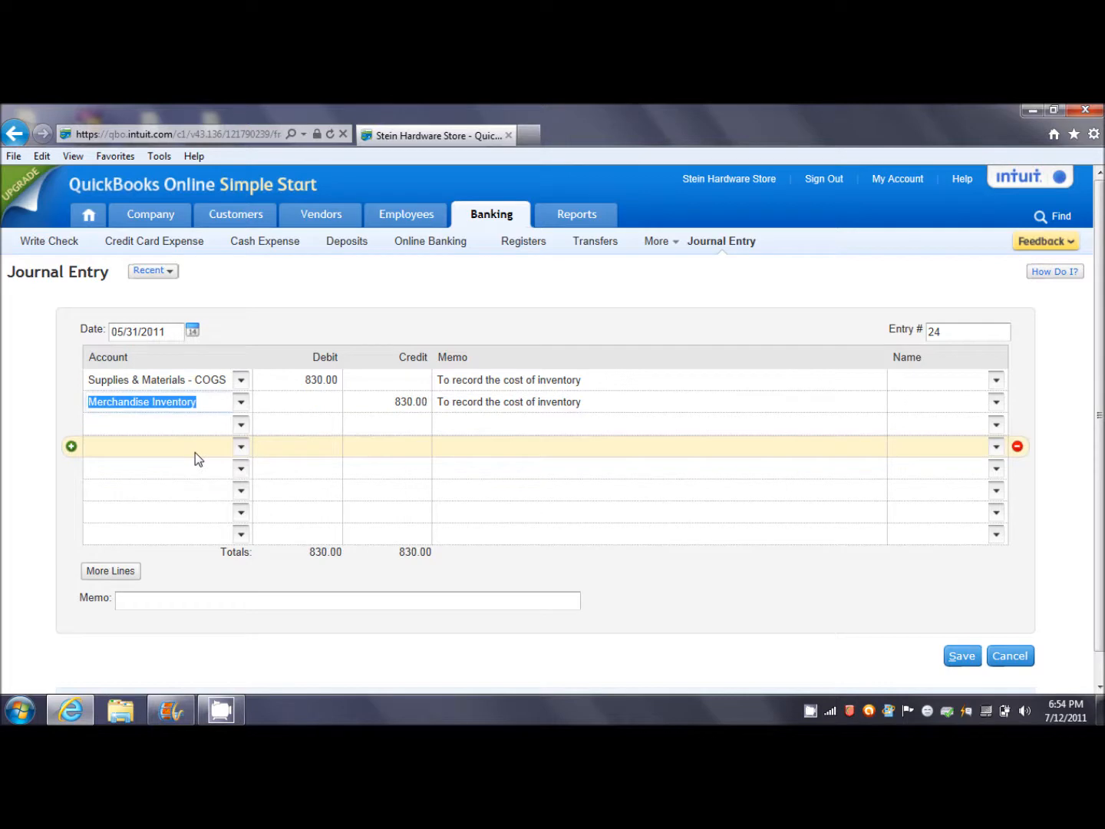
pyautogui.click(958, 656)
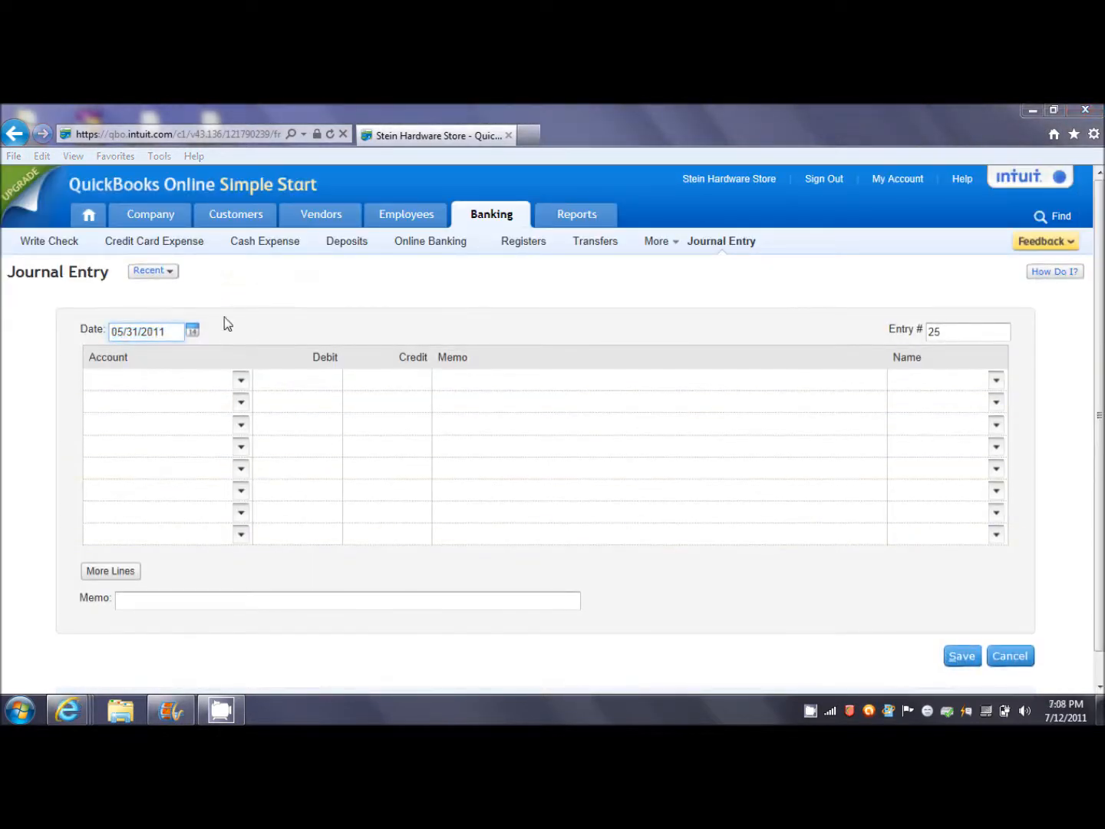
# - Open the full list of recent journal entries and look through the Recent Transactions report
pyautogui.click(170, 272)
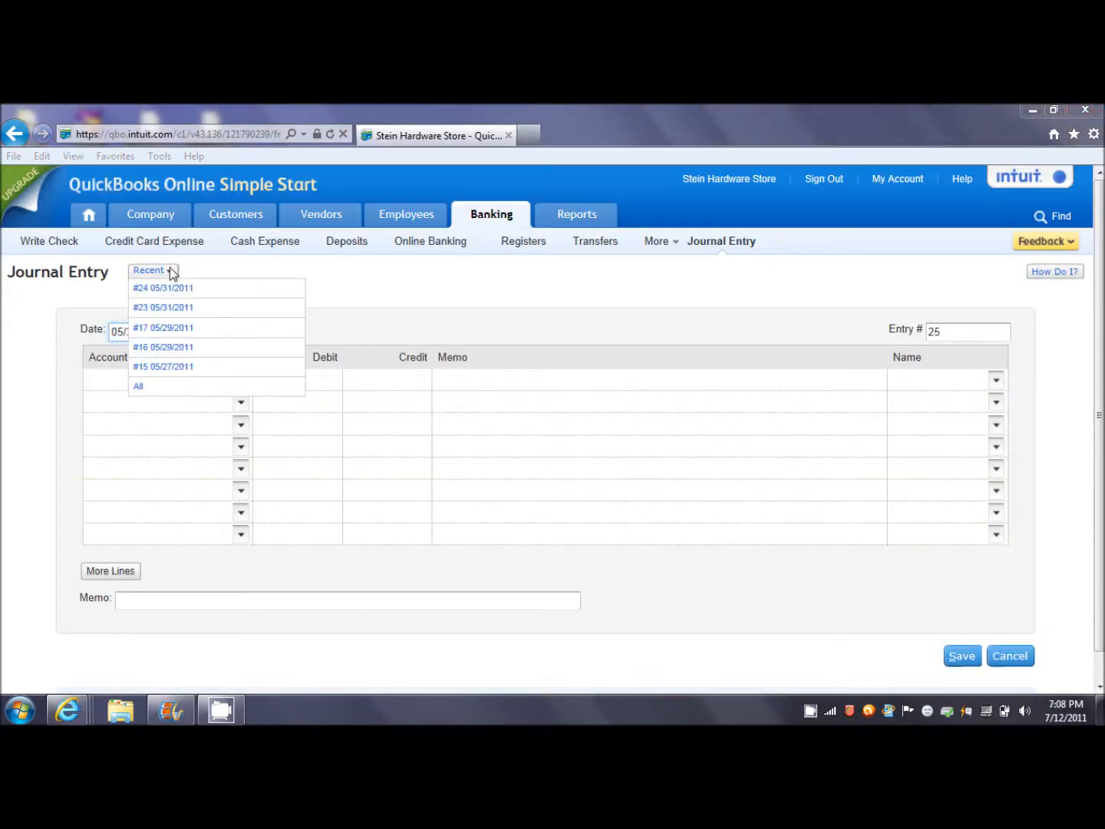
pyautogui.click(158, 385)
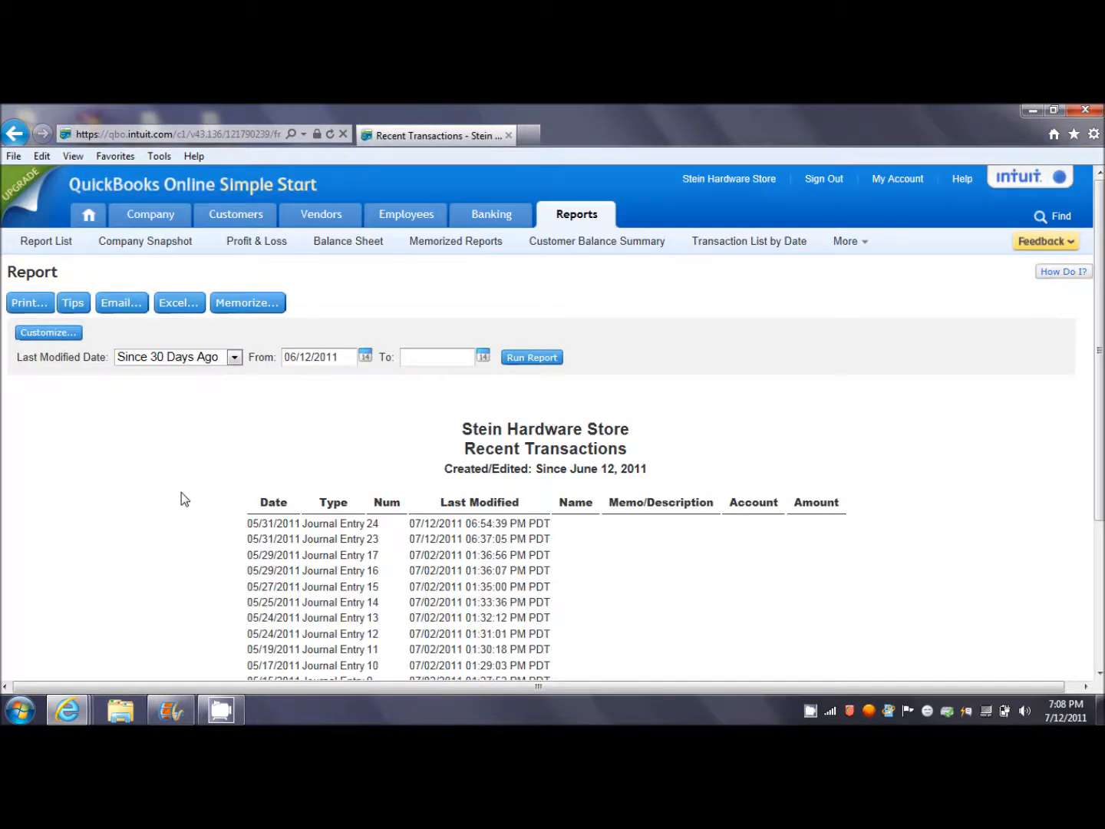
pyautogui.scroll(-5, 182, 495)
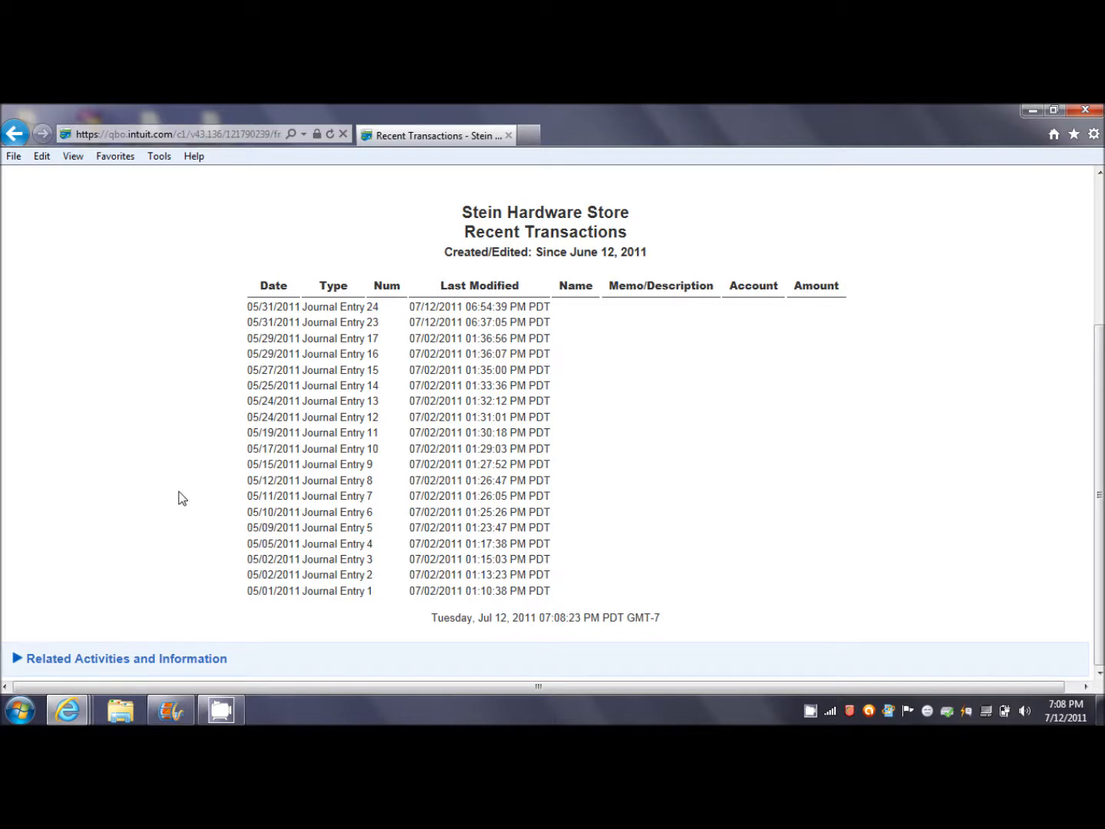
pyautogui.scroll(2, 179, 495)
pyautogui.scroll(1, 182, 489)
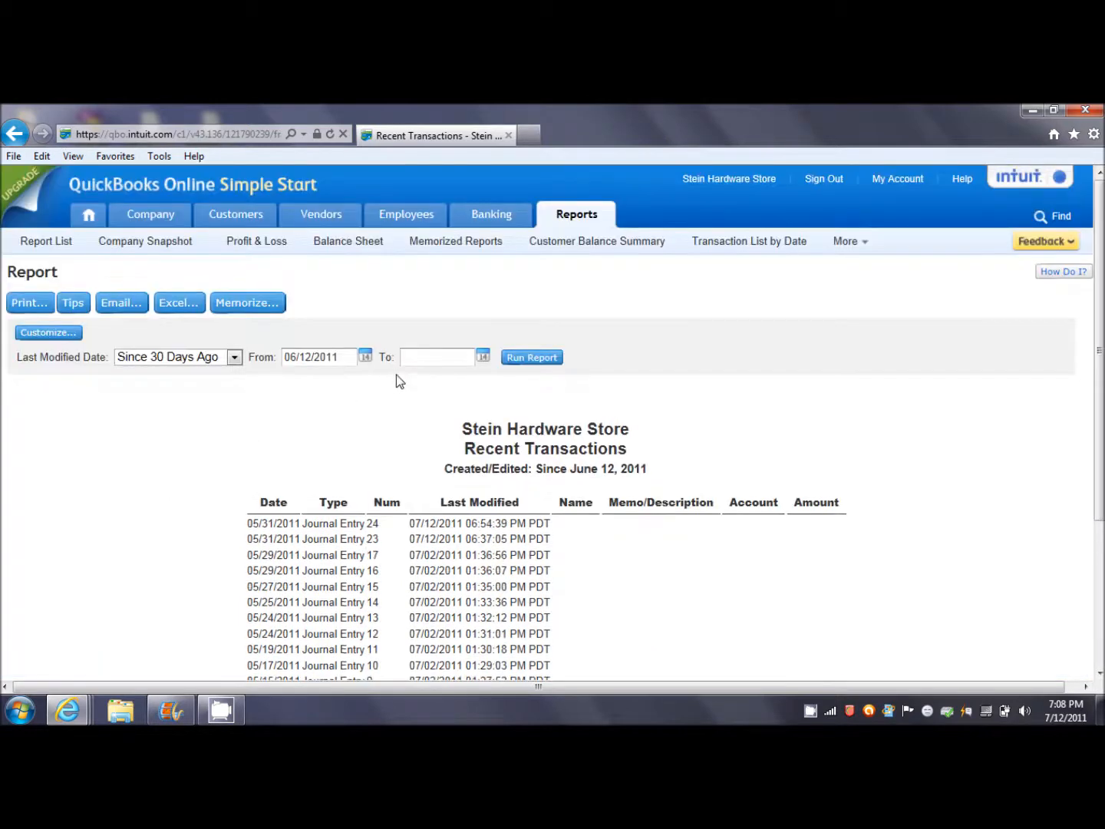
# - Open the Profit & Loss report from the report list and examine its income, cost of goods sold, expenses and net income
pyautogui.click(570, 220)
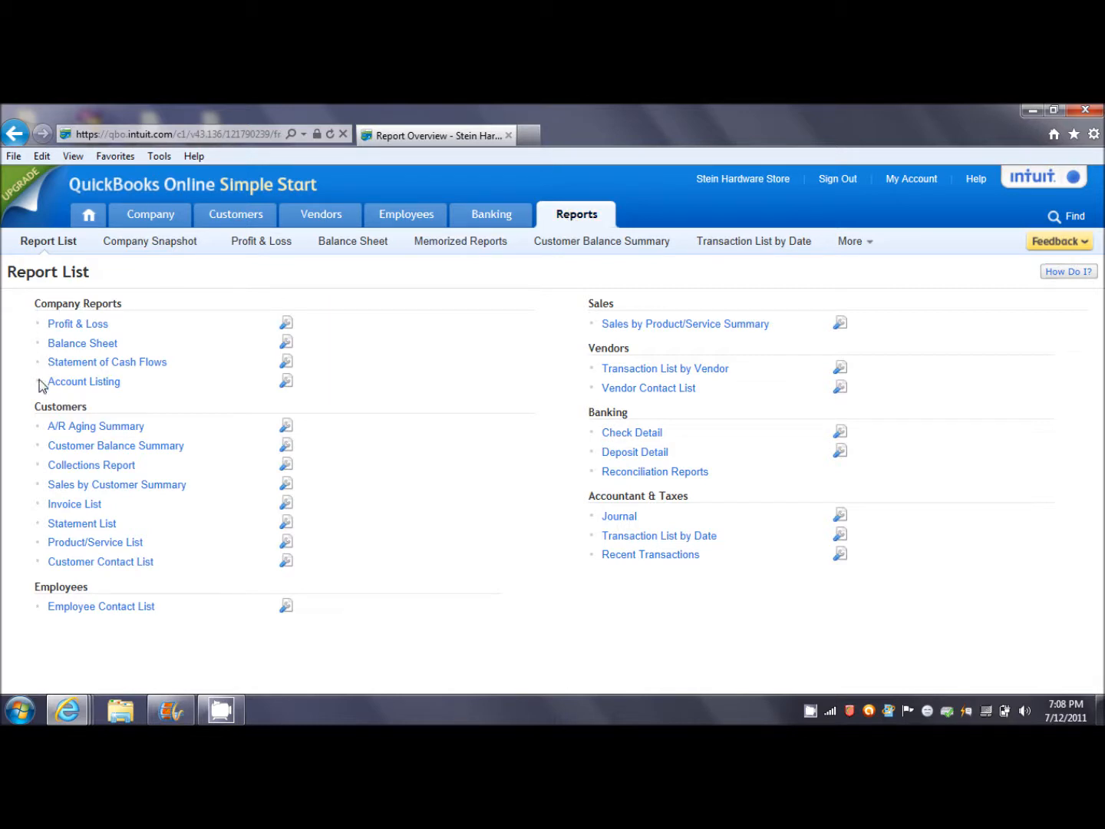
pyautogui.rightClick(809, 711)
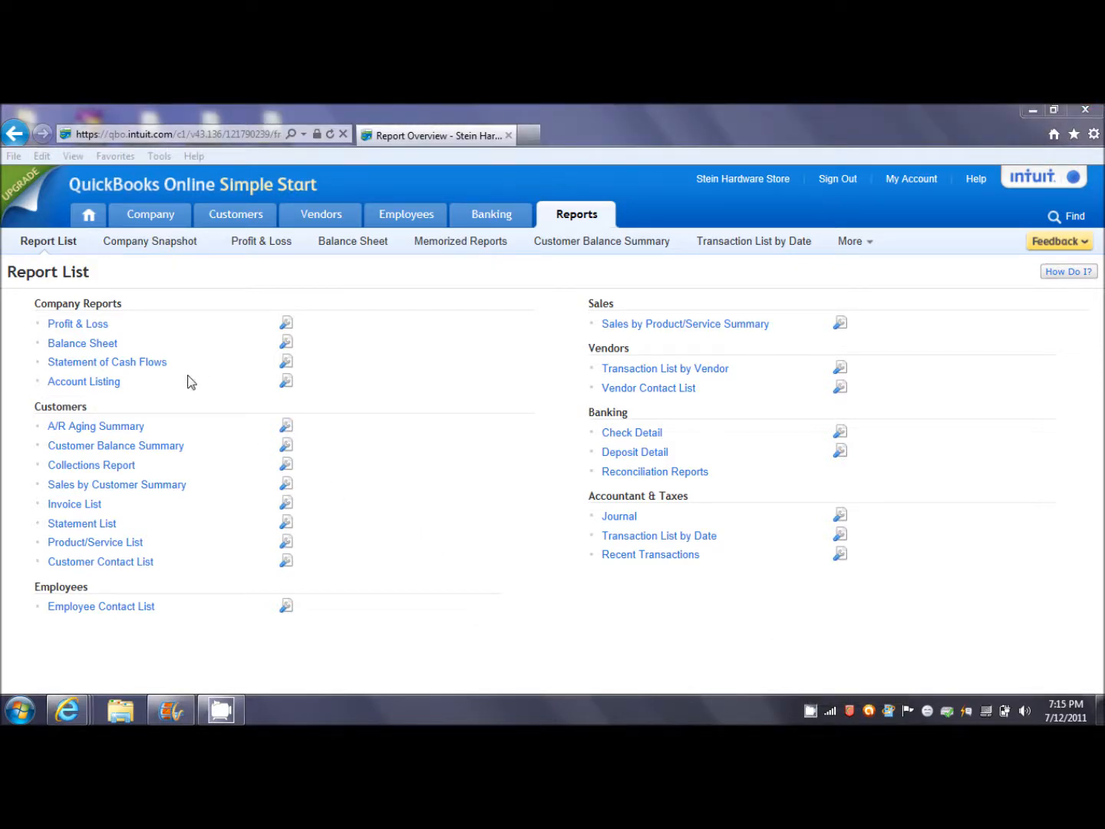
pyautogui.moveTo(89, 348)
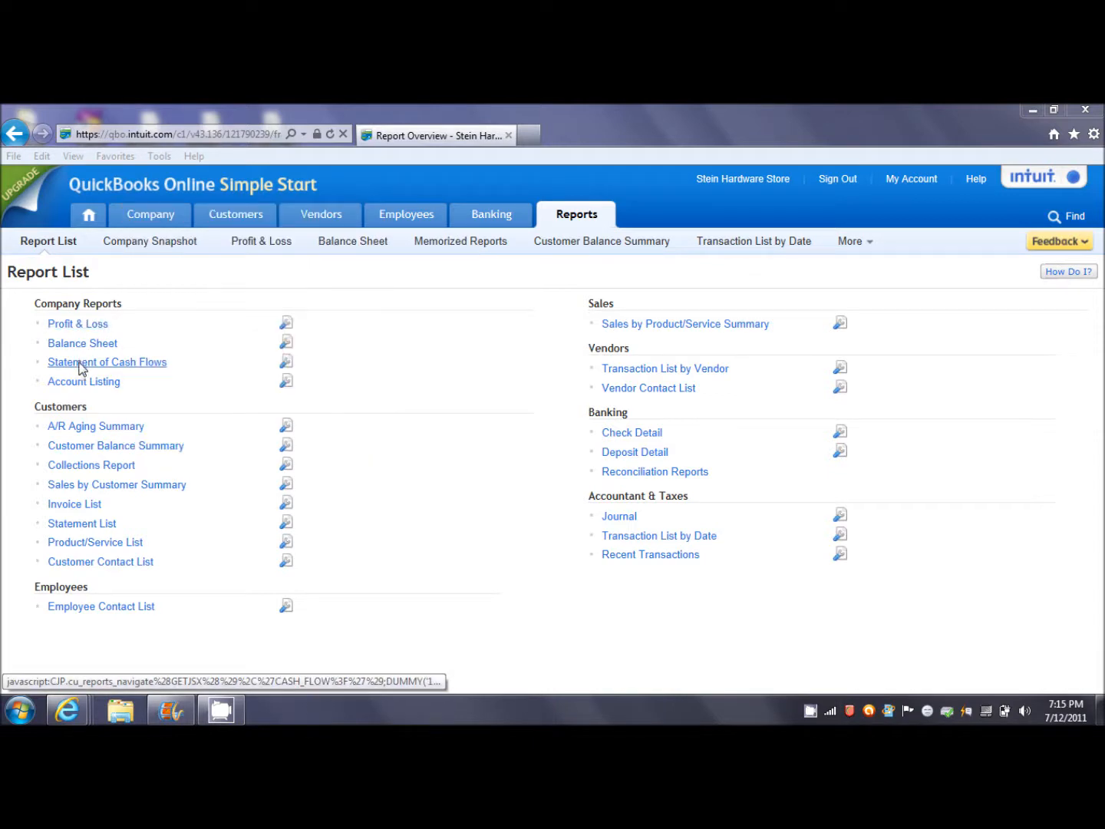
pyautogui.click(86, 325)
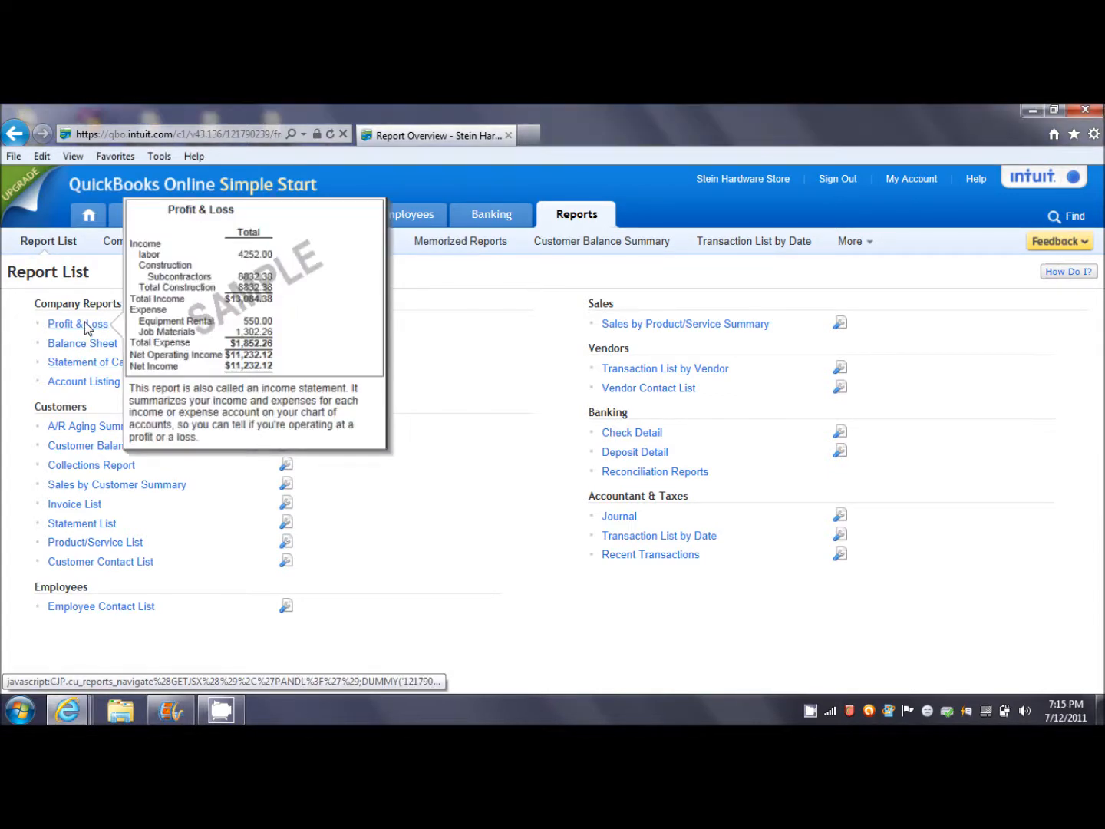
pyautogui.scroll(-3, 402, 461)
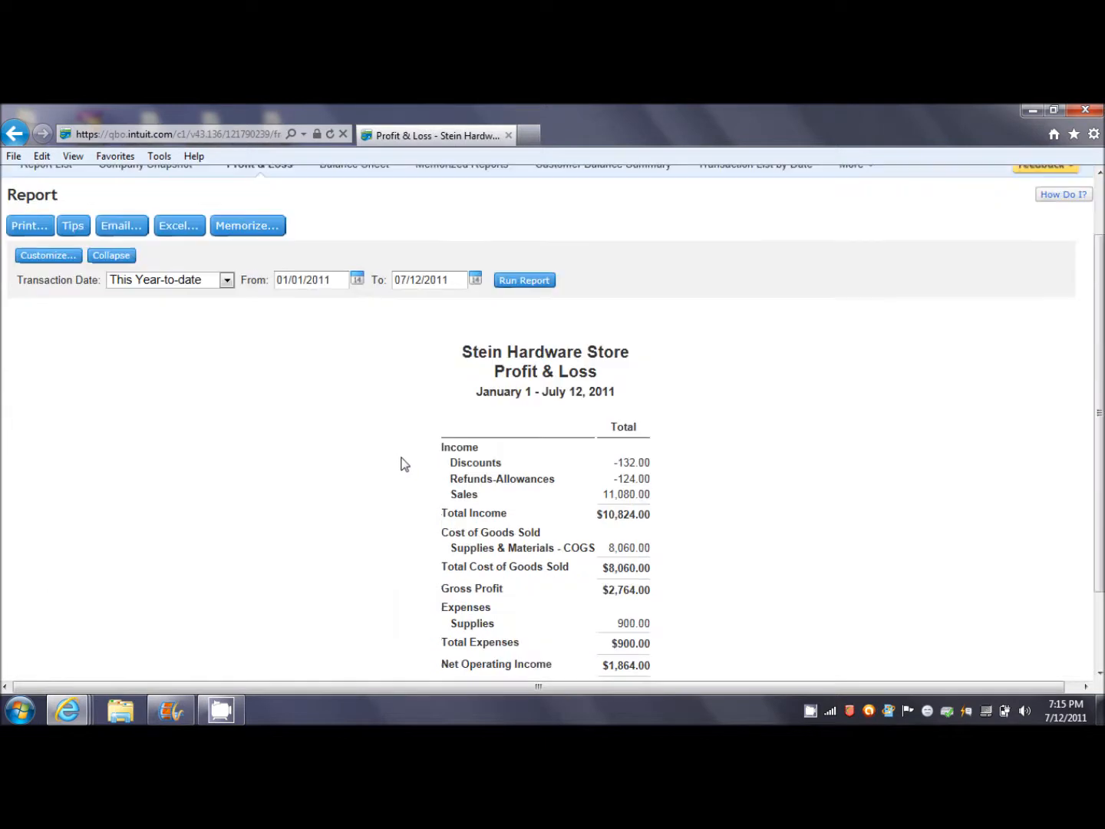
pyautogui.scroll(-1, 393, 458)
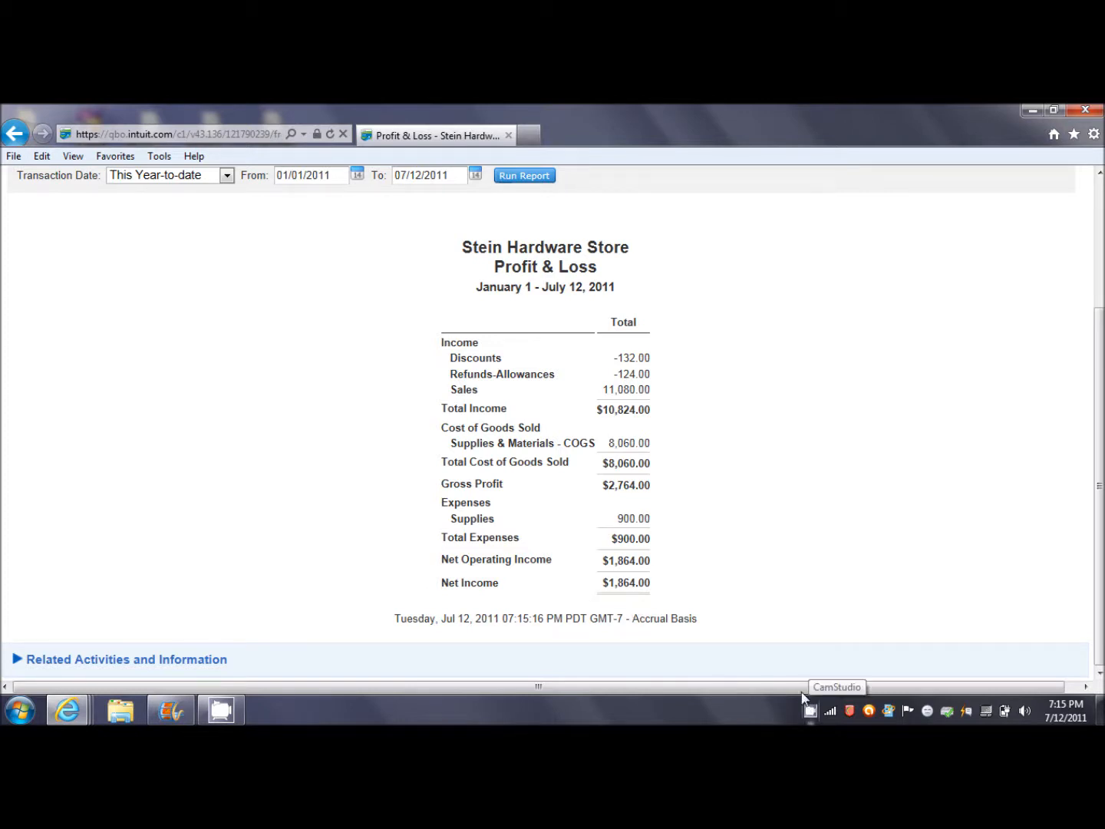
# - Return to the report list, open the Balance Sheet and compare total assets with total liabilities and equity
pyautogui.scroll(3, 767, 630)
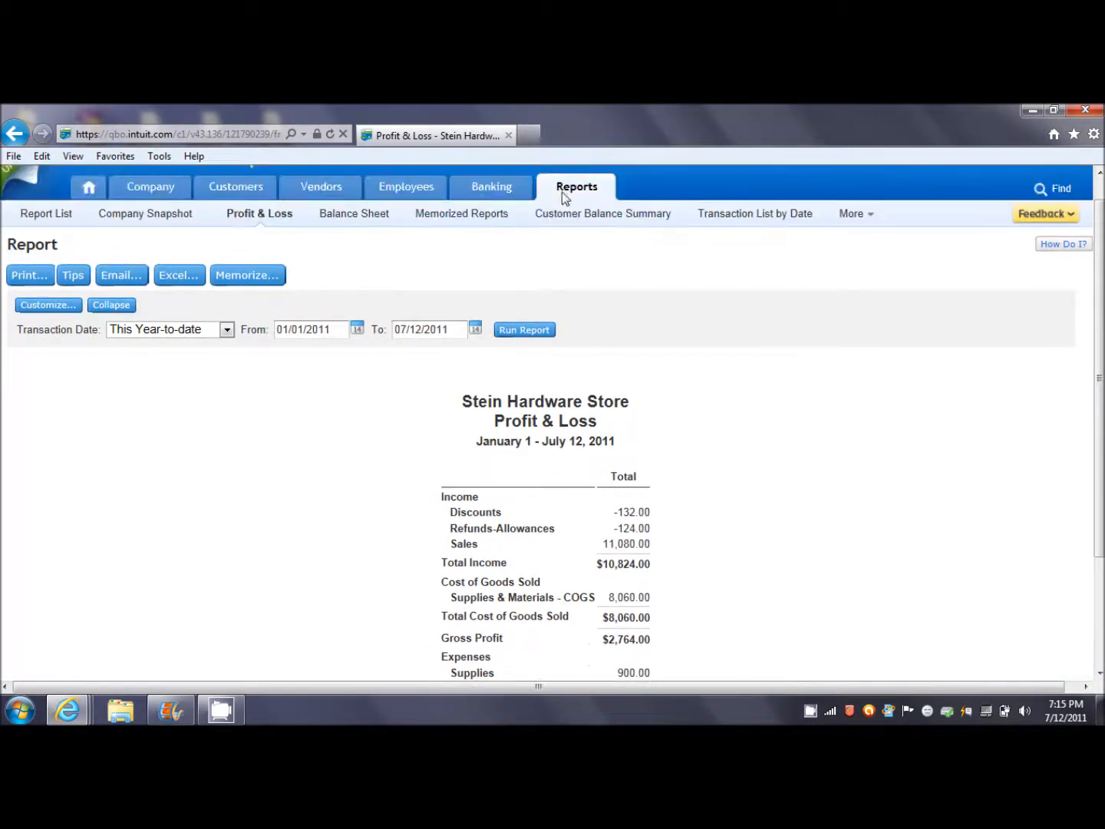
pyautogui.click(570, 190)
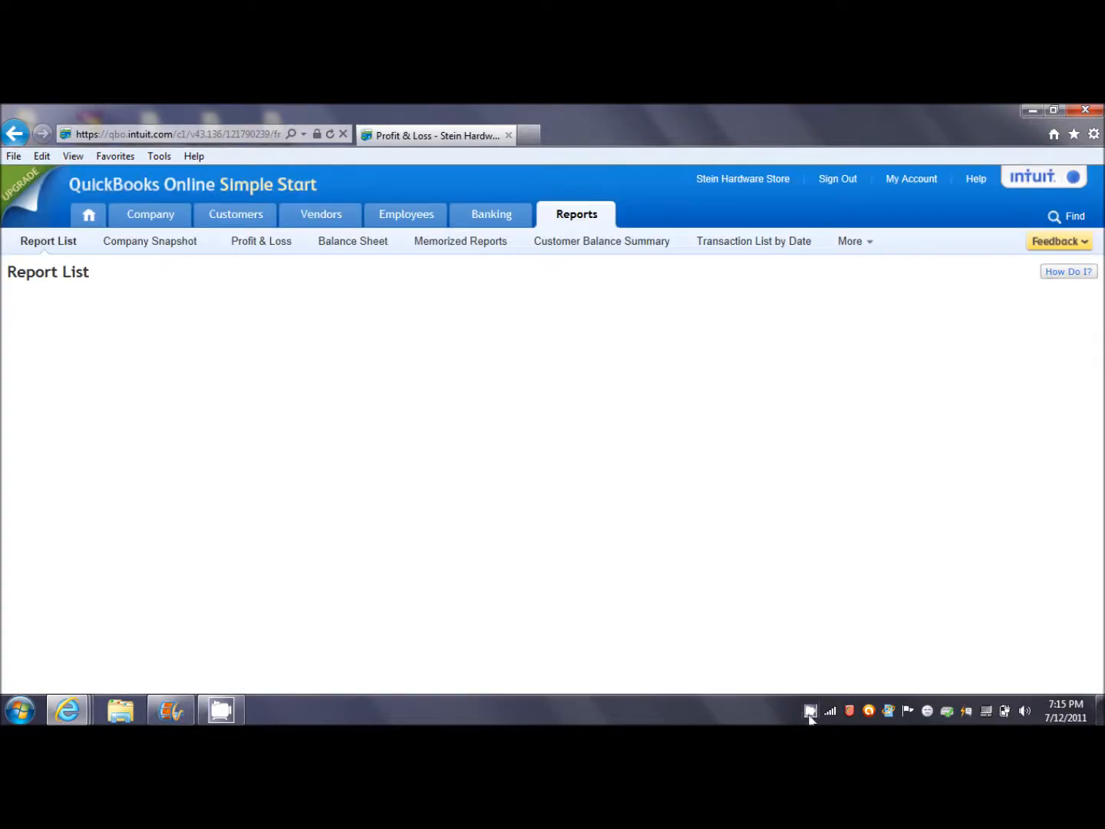
pyautogui.rightClick(810, 711)
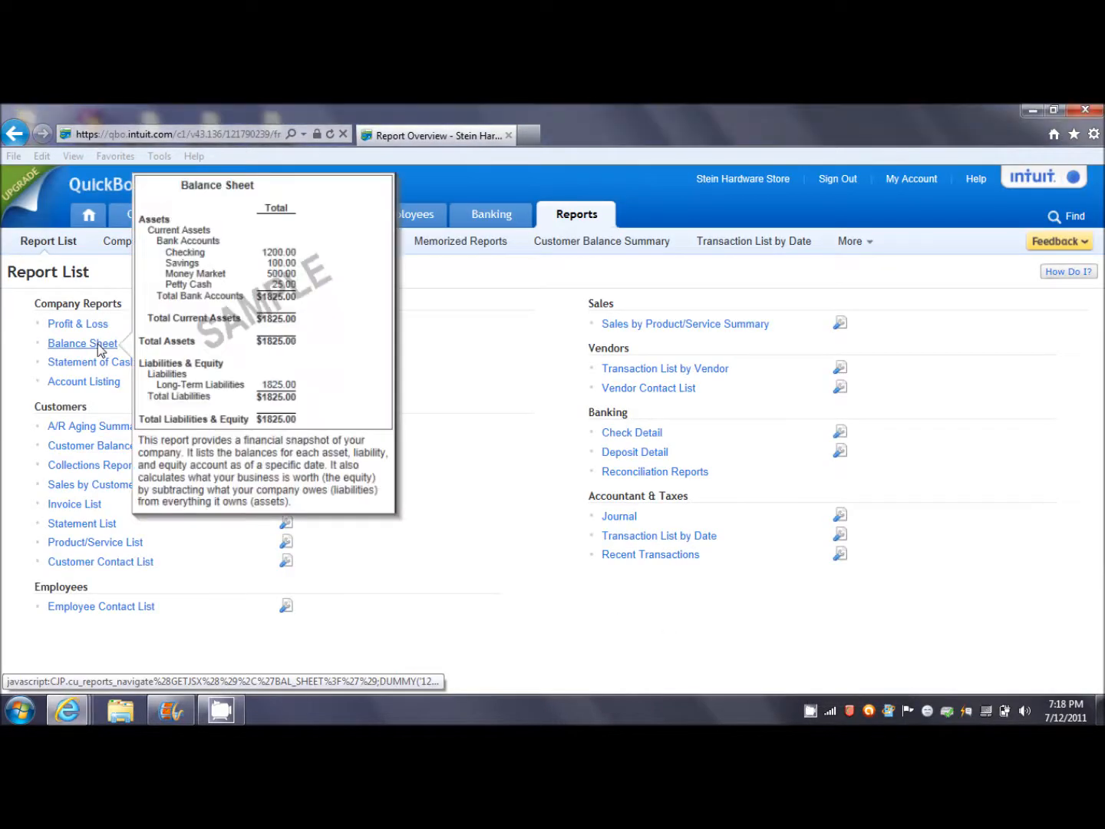
pyautogui.click(99, 347)
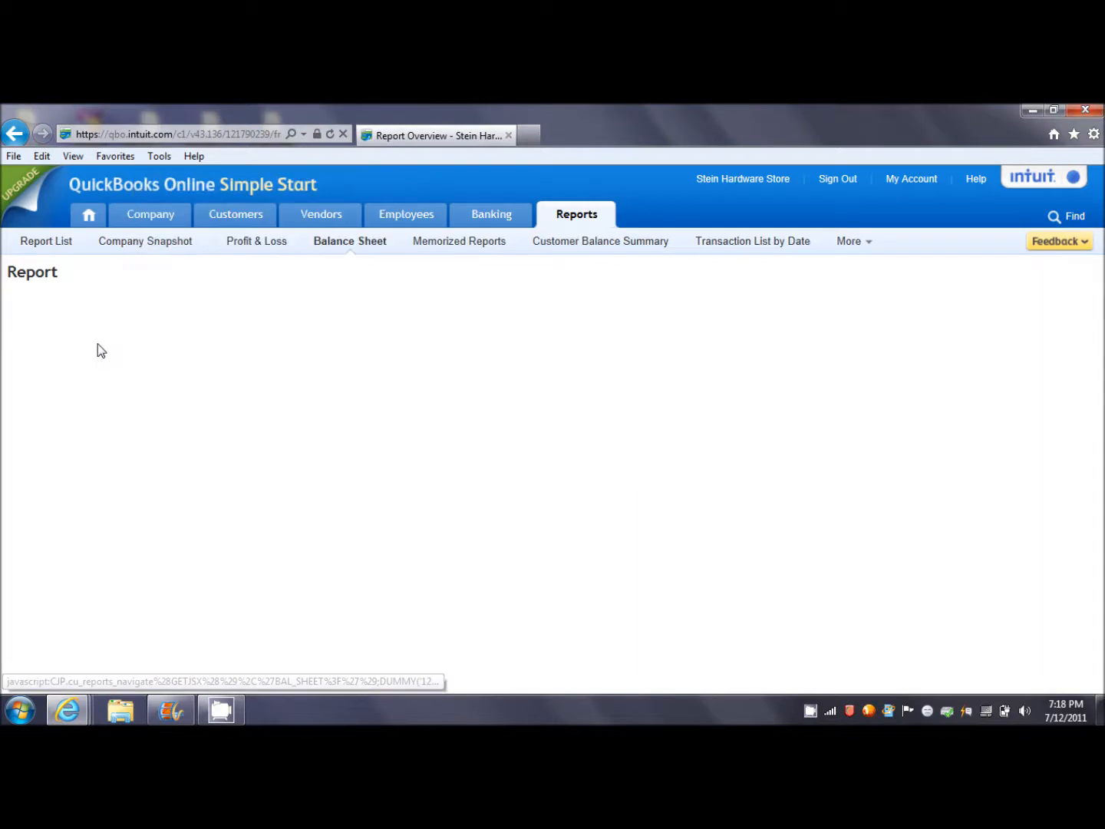
pyautogui.moveTo(1100, 397); pyautogui.dragTo(1098, 529)
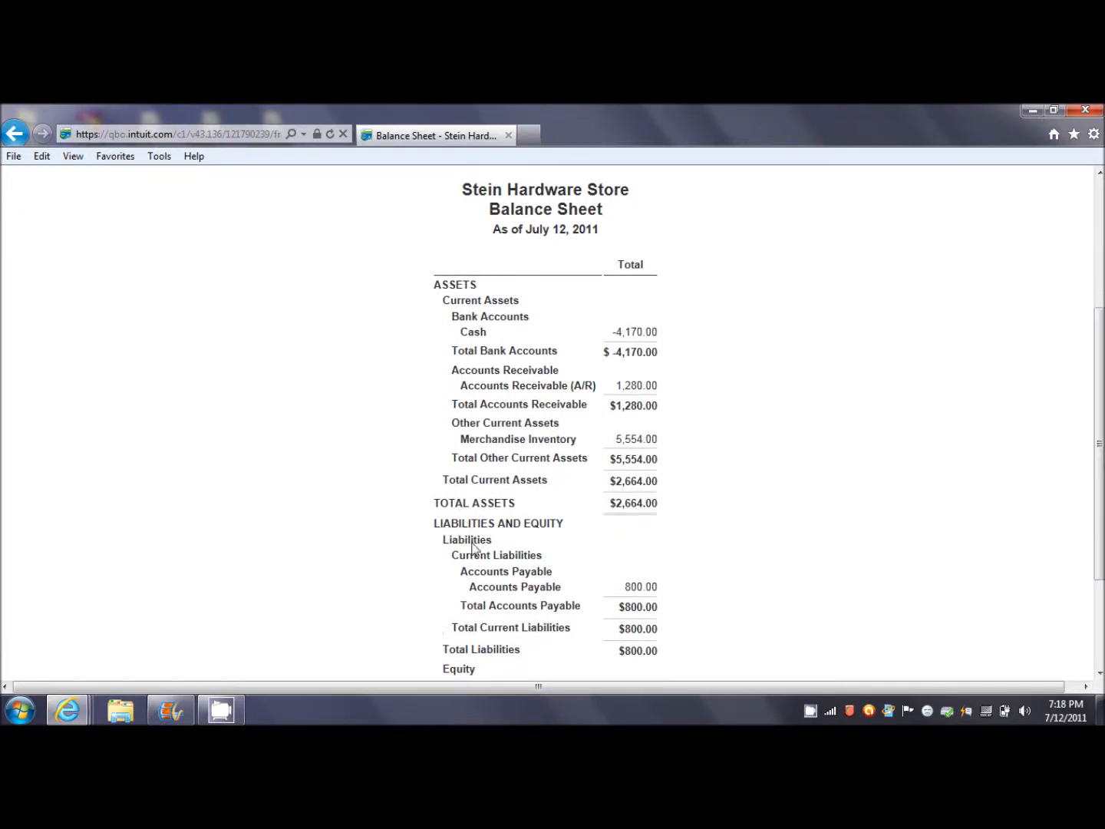
pyautogui.click(1099, 674)
pyautogui.click(1100, 674)
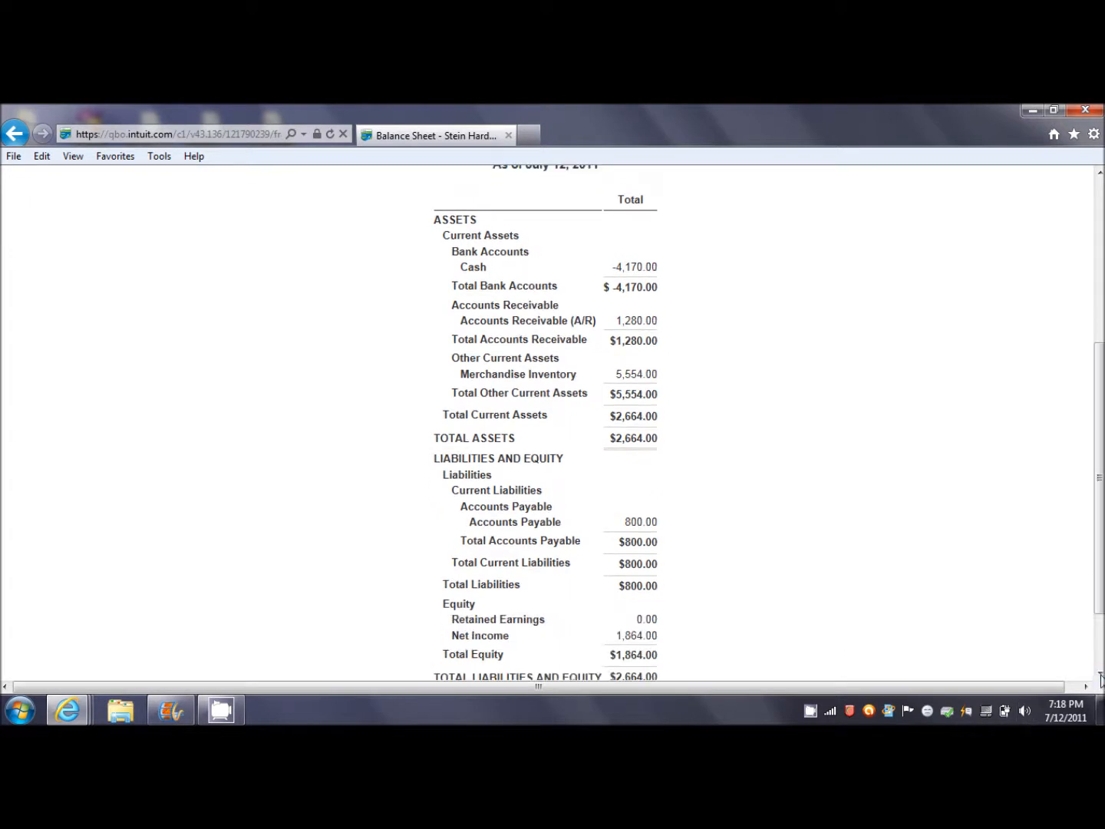
pyautogui.click(1101, 674)
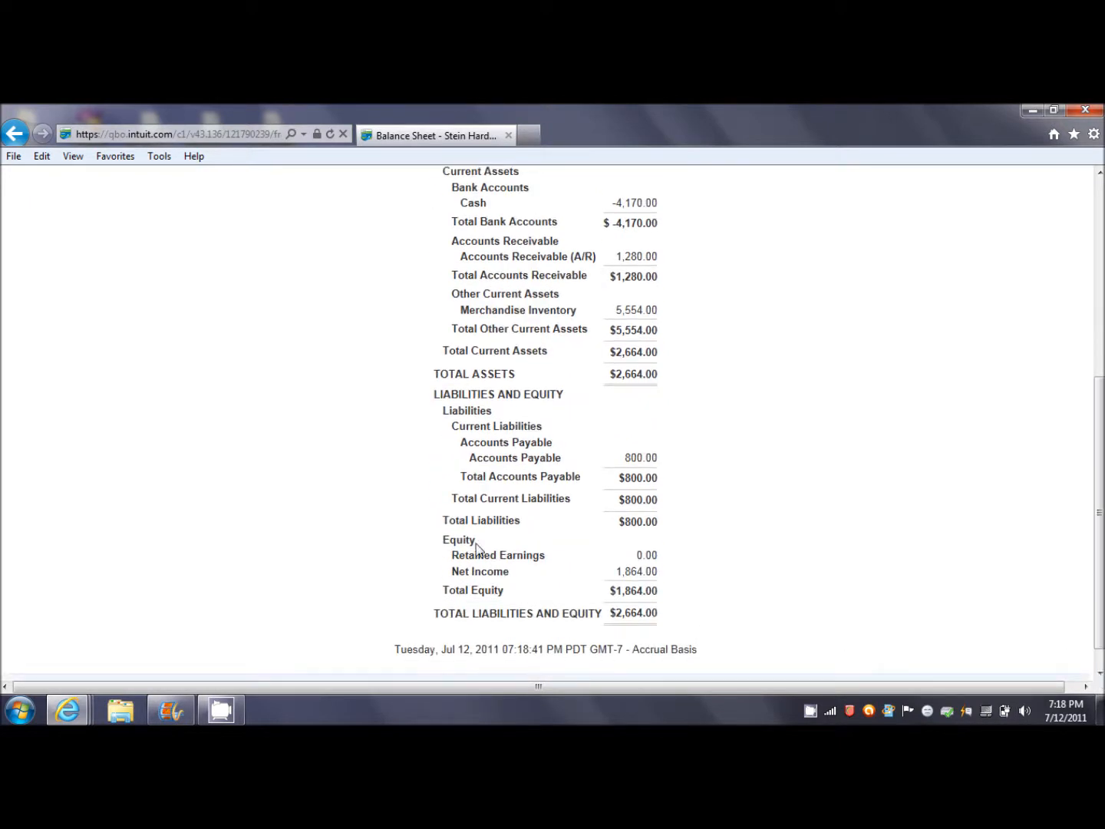
pyautogui.moveTo(1099, 534); pyautogui.dragTo(1099, 512)
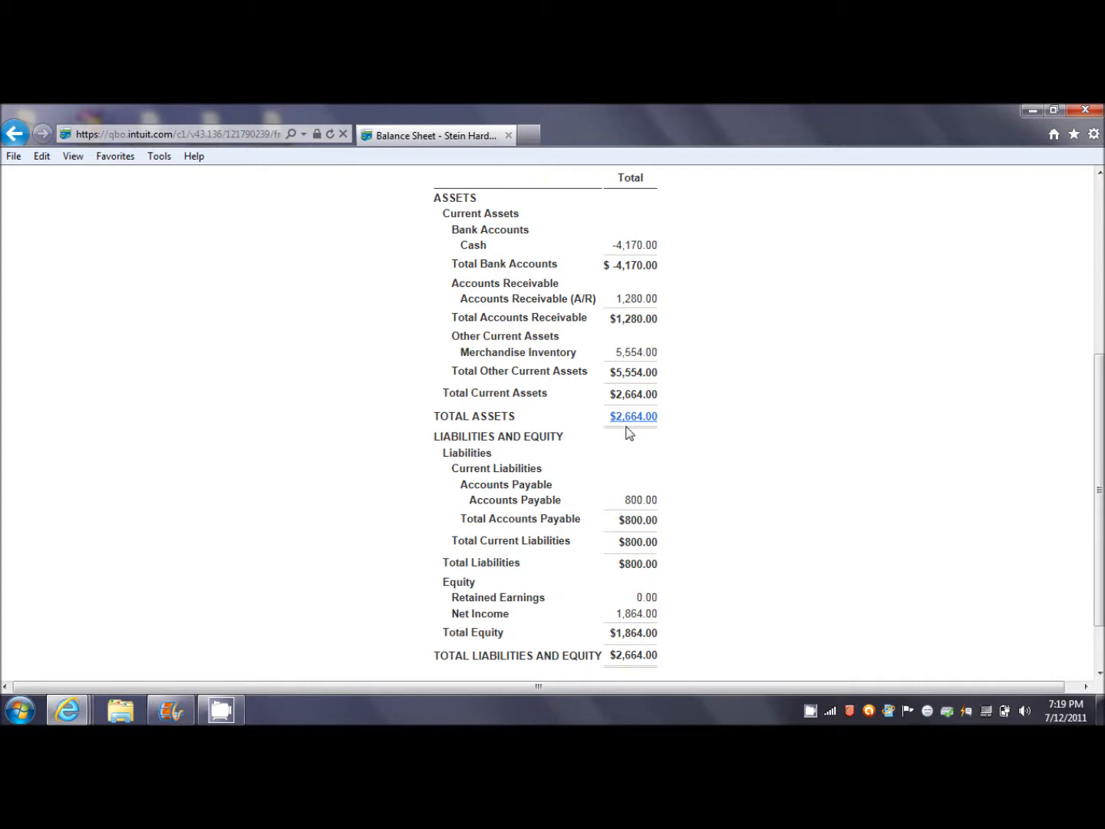
pyautogui.rightClick(811, 710)
pyautogui.click(849, 675)
# - Return to the report list, open the Statement of Cash Flows and examine the operating activities and cash at end of period
pyautogui.scroll(4, 507, 370)
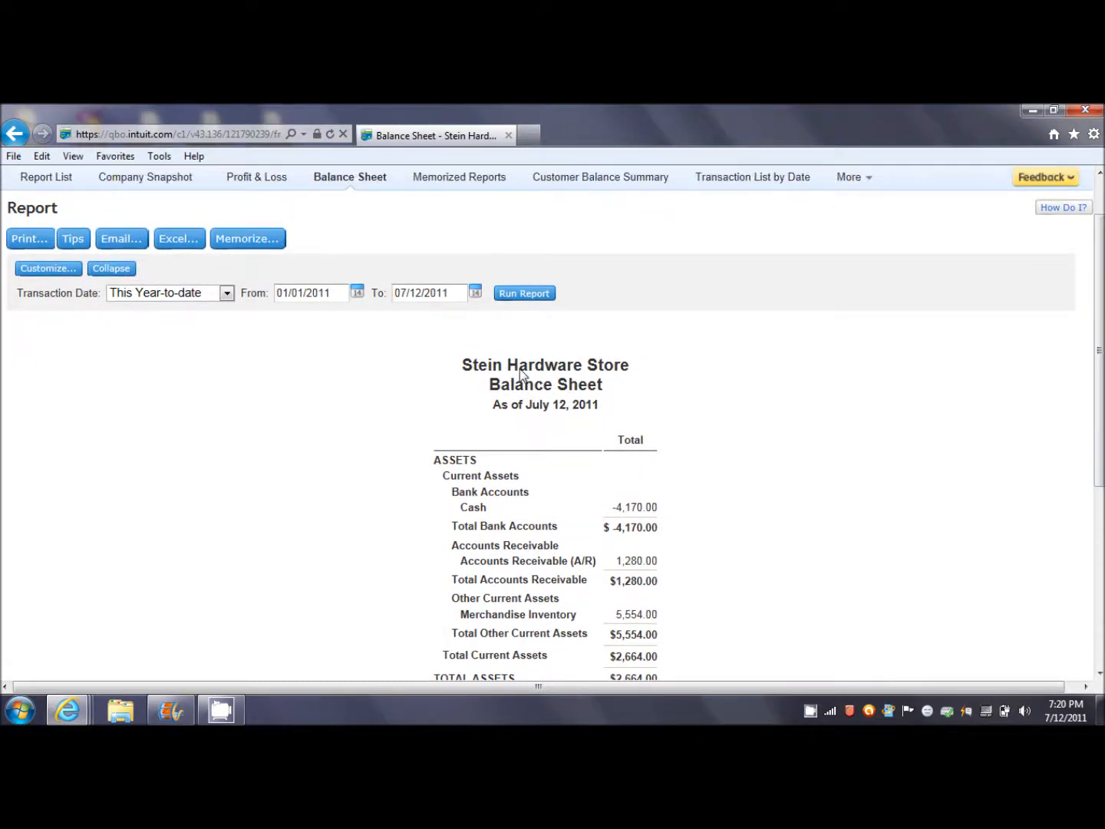
pyautogui.scroll(1, 664, 393)
pyautogui.click(577, 218)
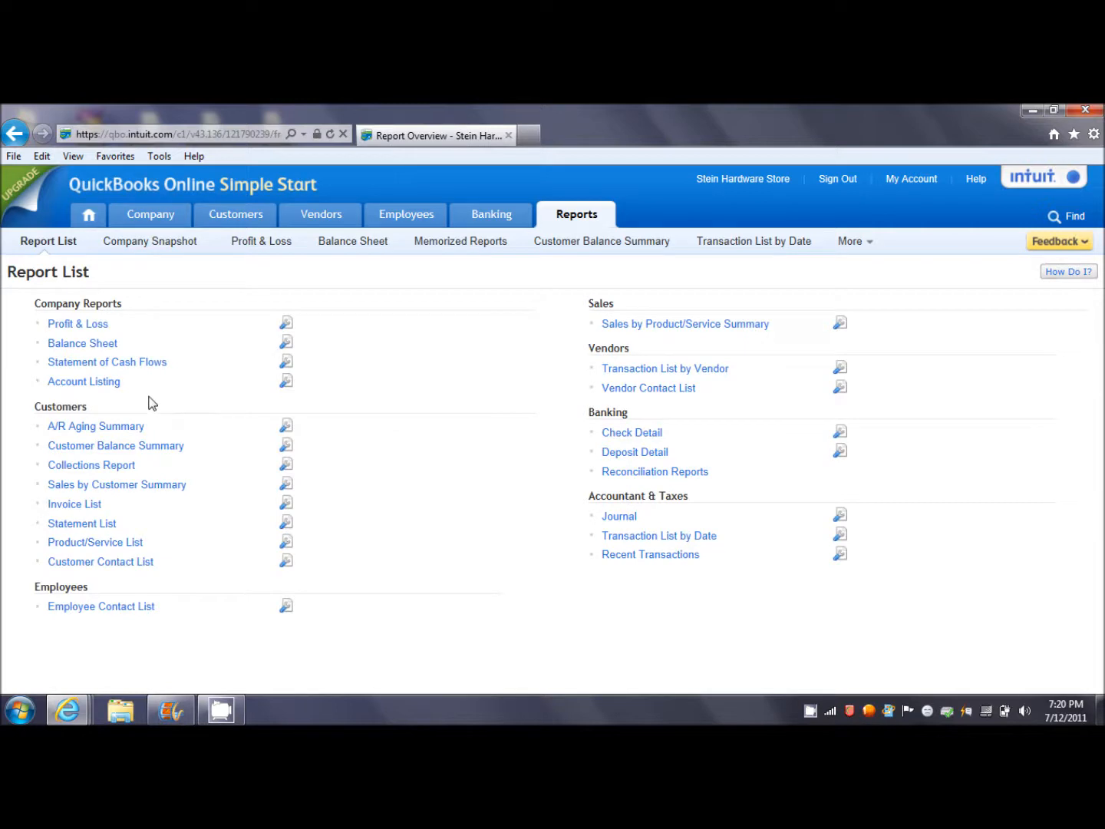
pyautogui.moveTo(121, 369)
pyautogui.click(120, 366)
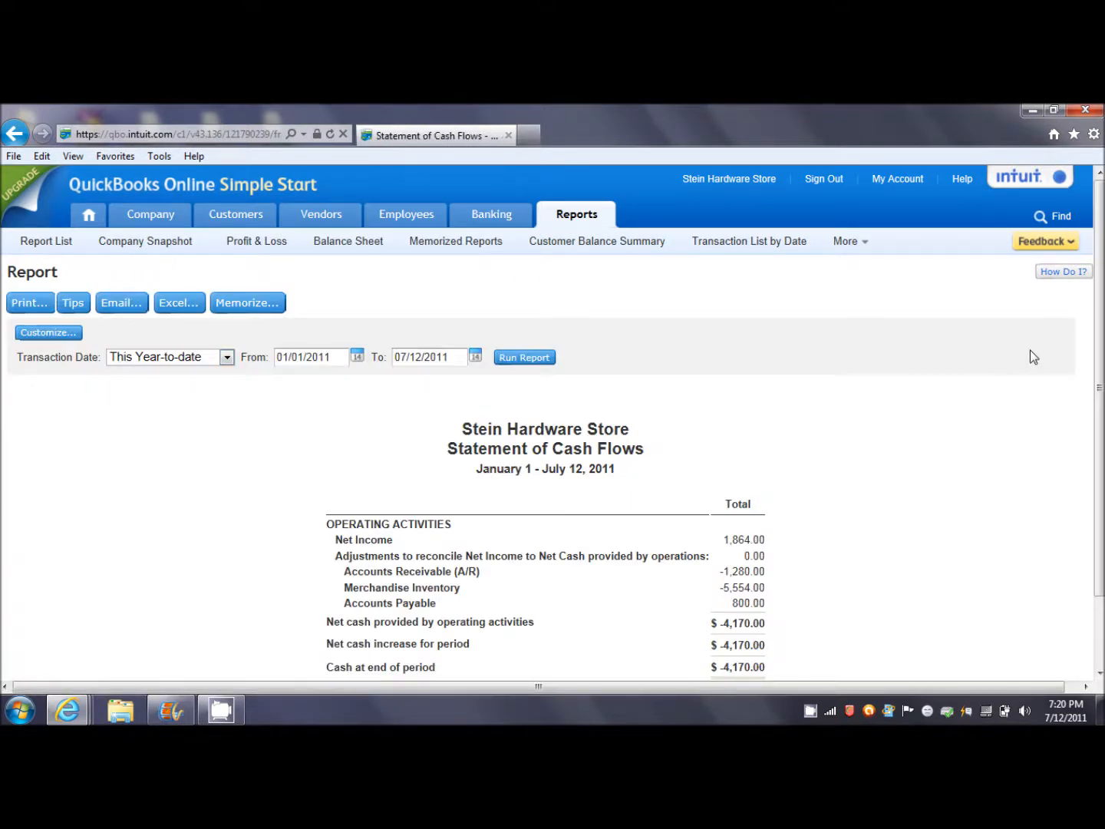
pyautogui.moveTo(1100, 355); pyautogui.dragTo(1102, 426)
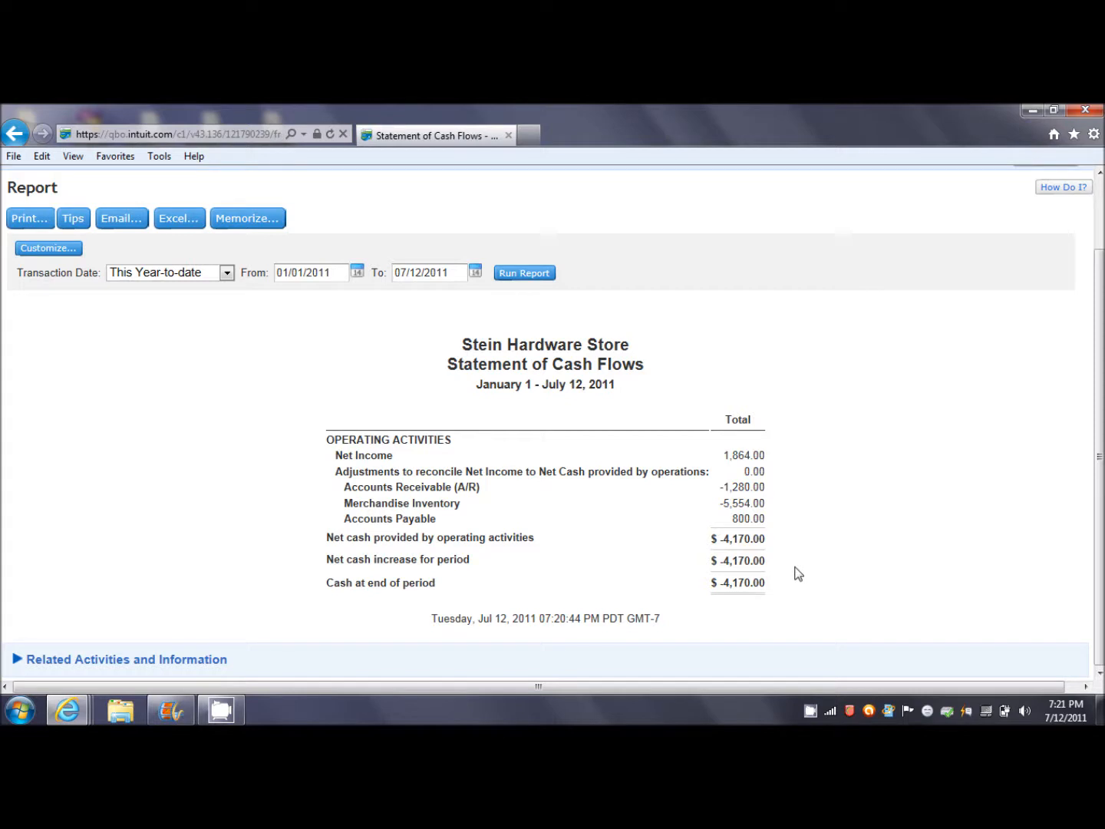
pyautogui.moveTo(1100, 539); pyautogui.dragTo(1100, 466)
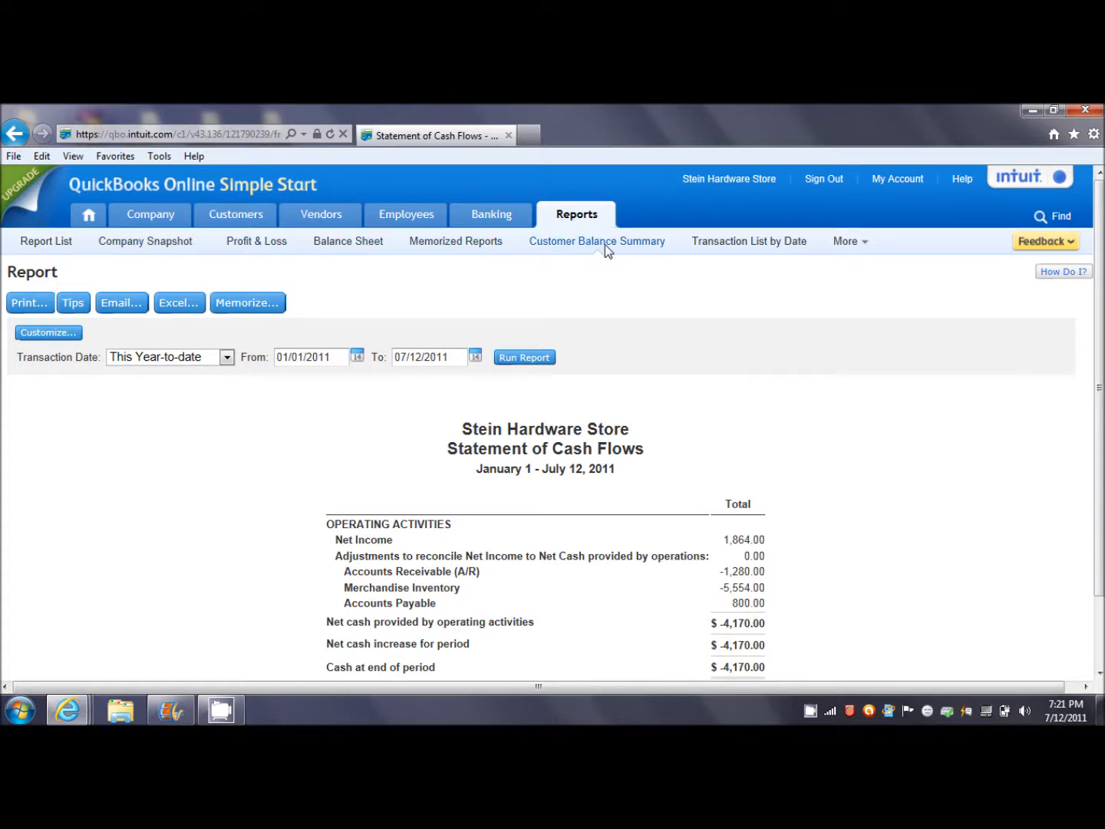
# - Reopen the Profit & Loss report to review it once more, and return to the report list
pyautogui.click(269, 239)
pyautogui.scroll(-3, 997, 362)
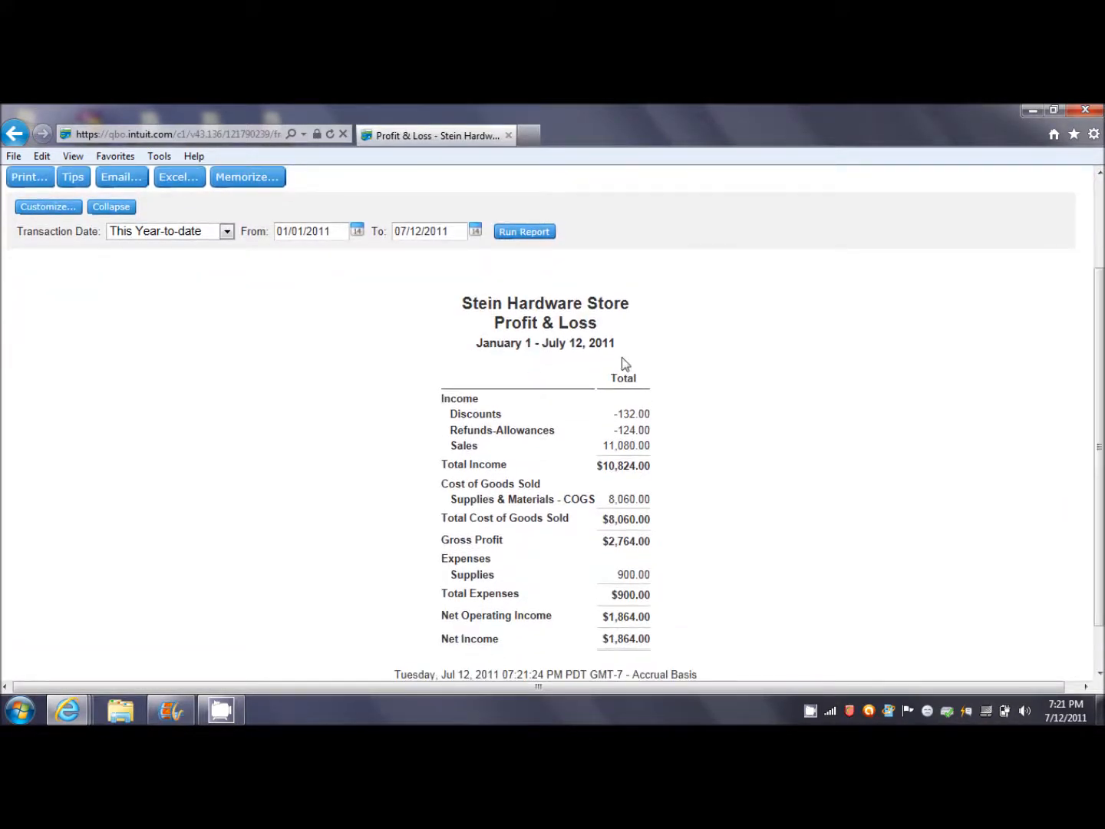
pyautogui.moveTo(1101, 458); pyautogui.dragTo(1101, 426)
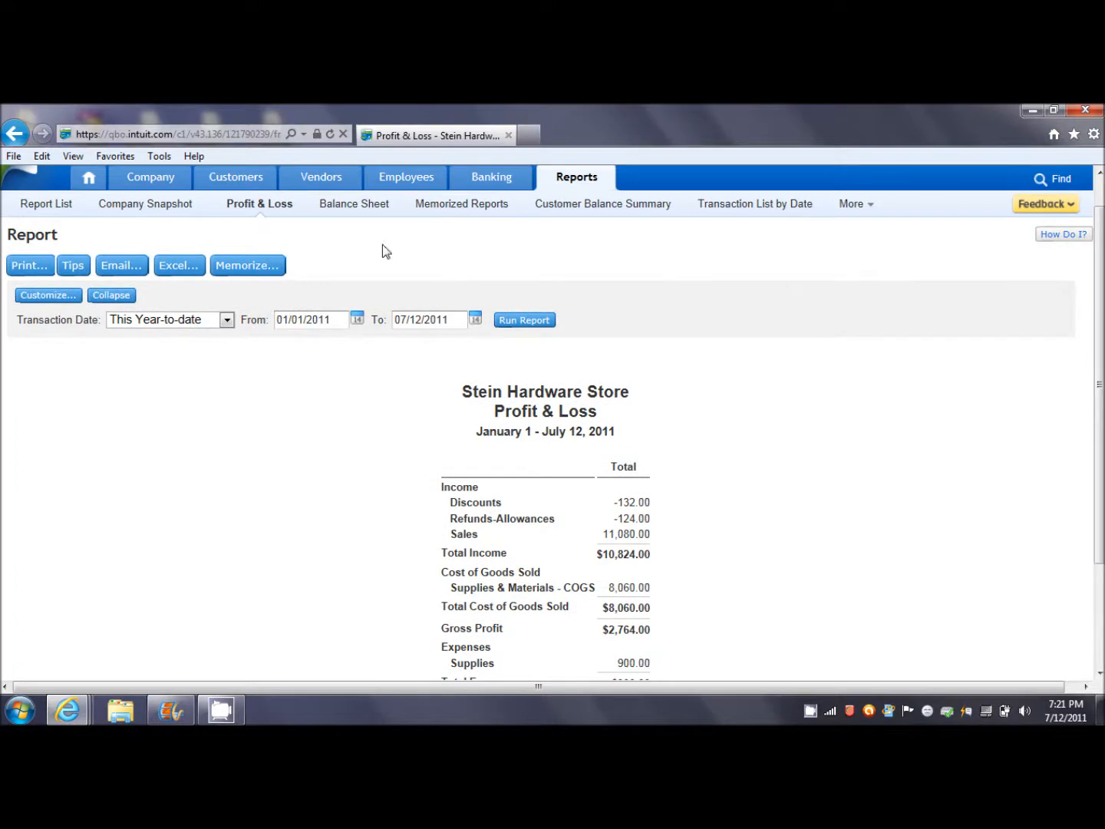
pyautogui.click(563, 181)
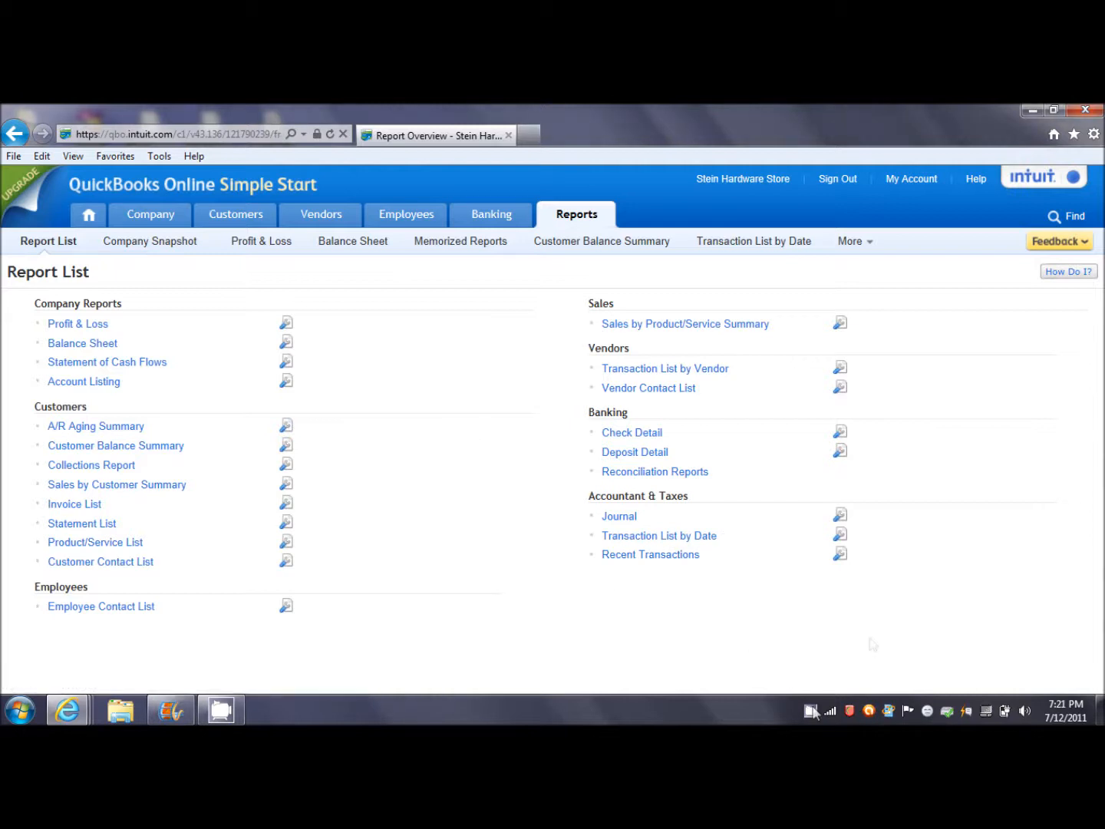
pyautogui.rightClick(812, 710)
pyautogui.click(869, 638)
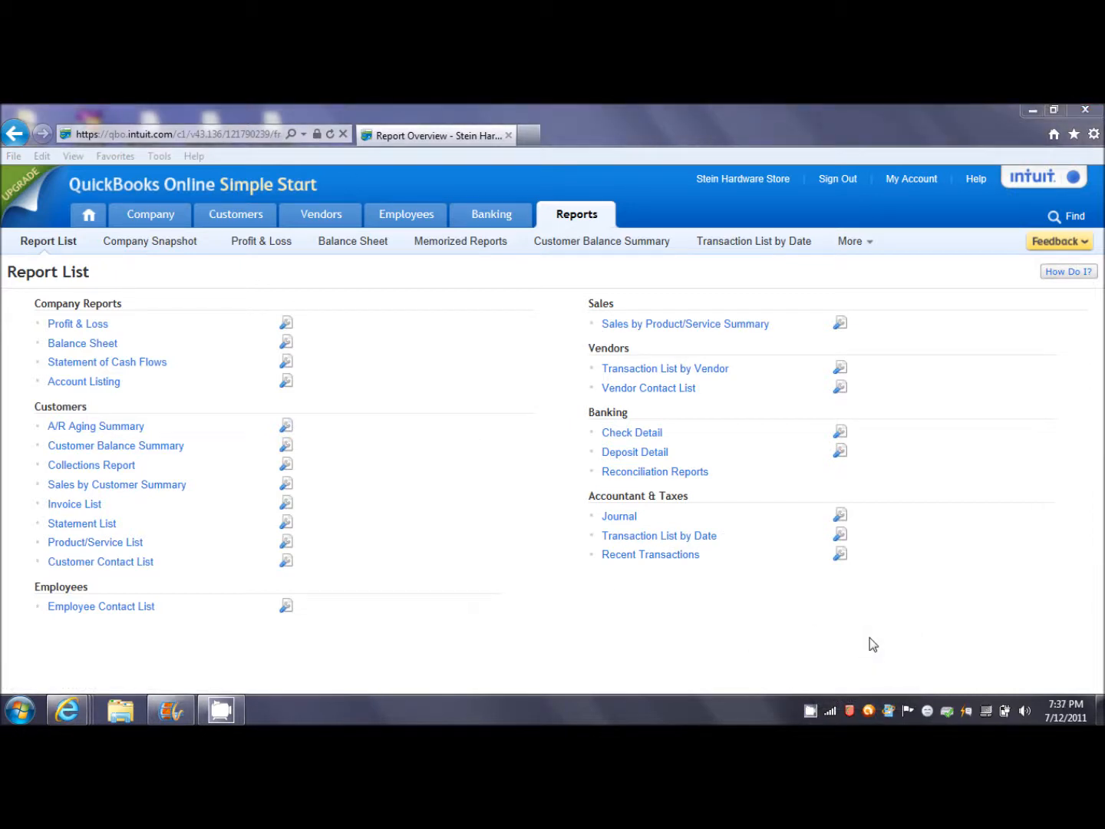